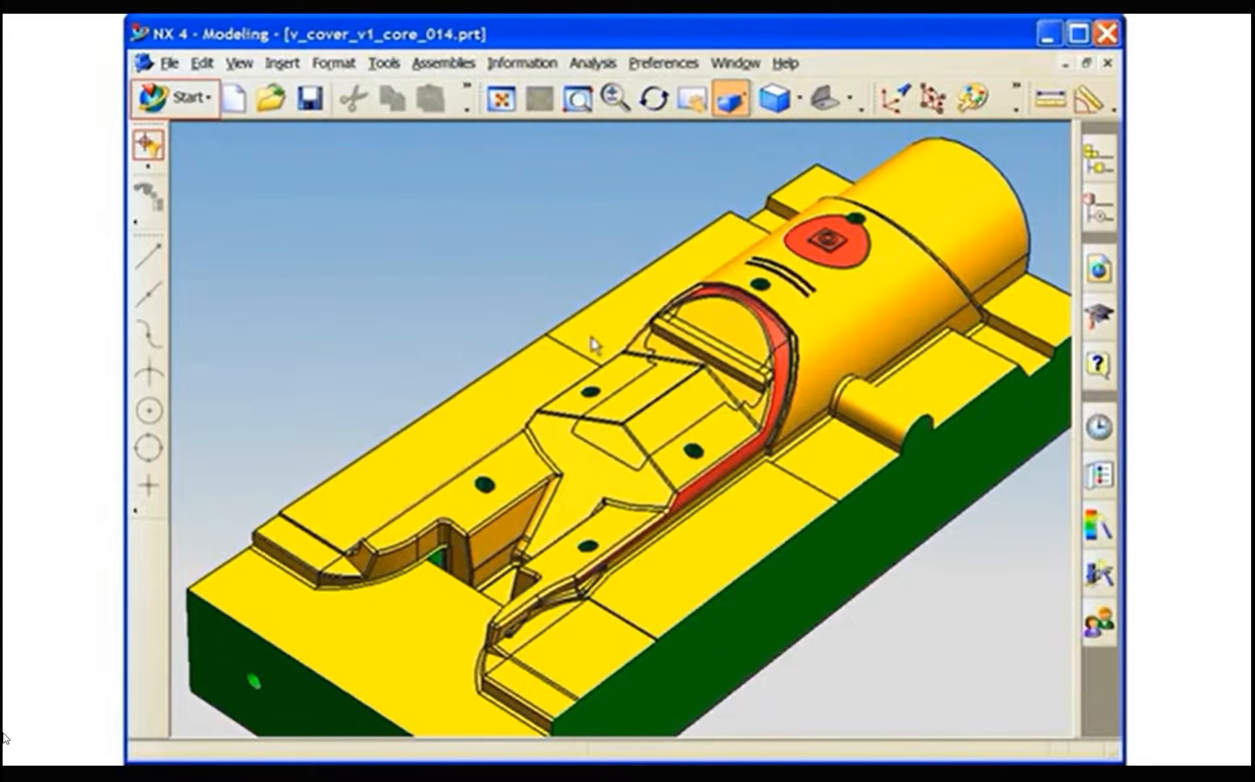
# Step: Start the Electrode Design application for the core block part
pyautogui.click(201, 109)
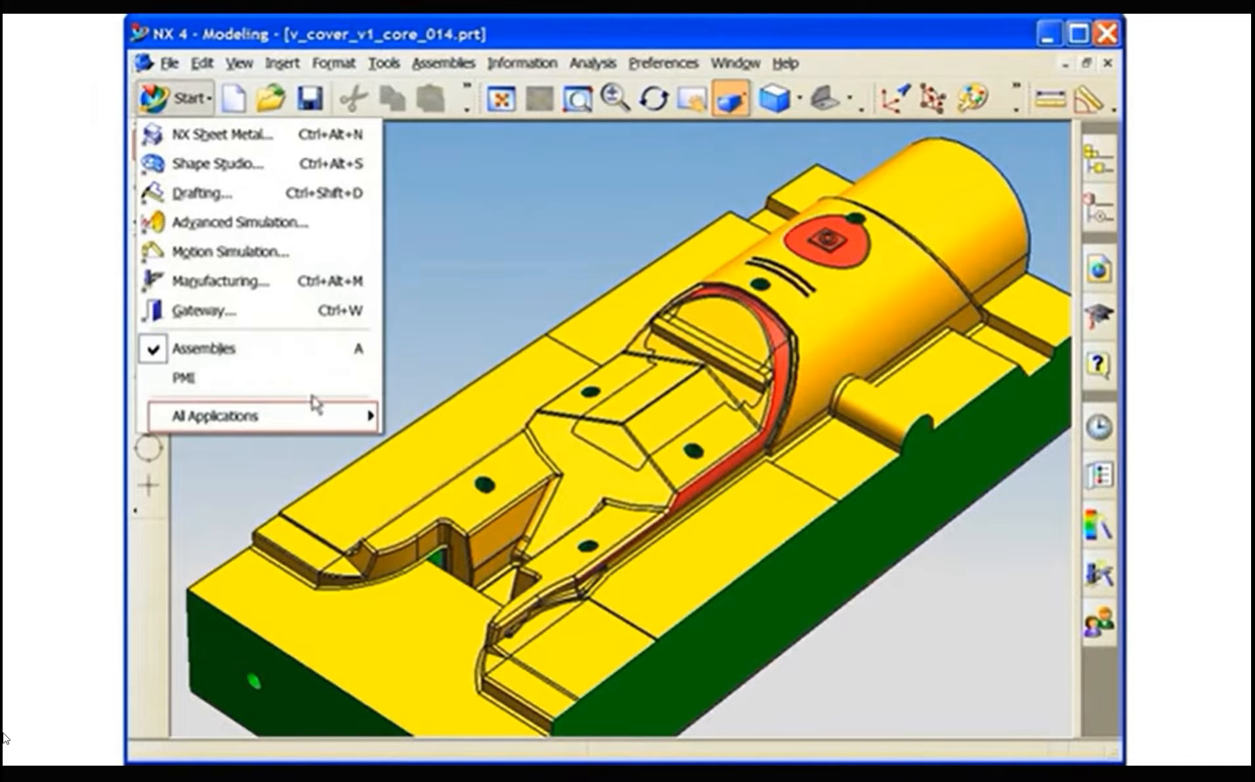
pyautogui.moveTo(317, 405)
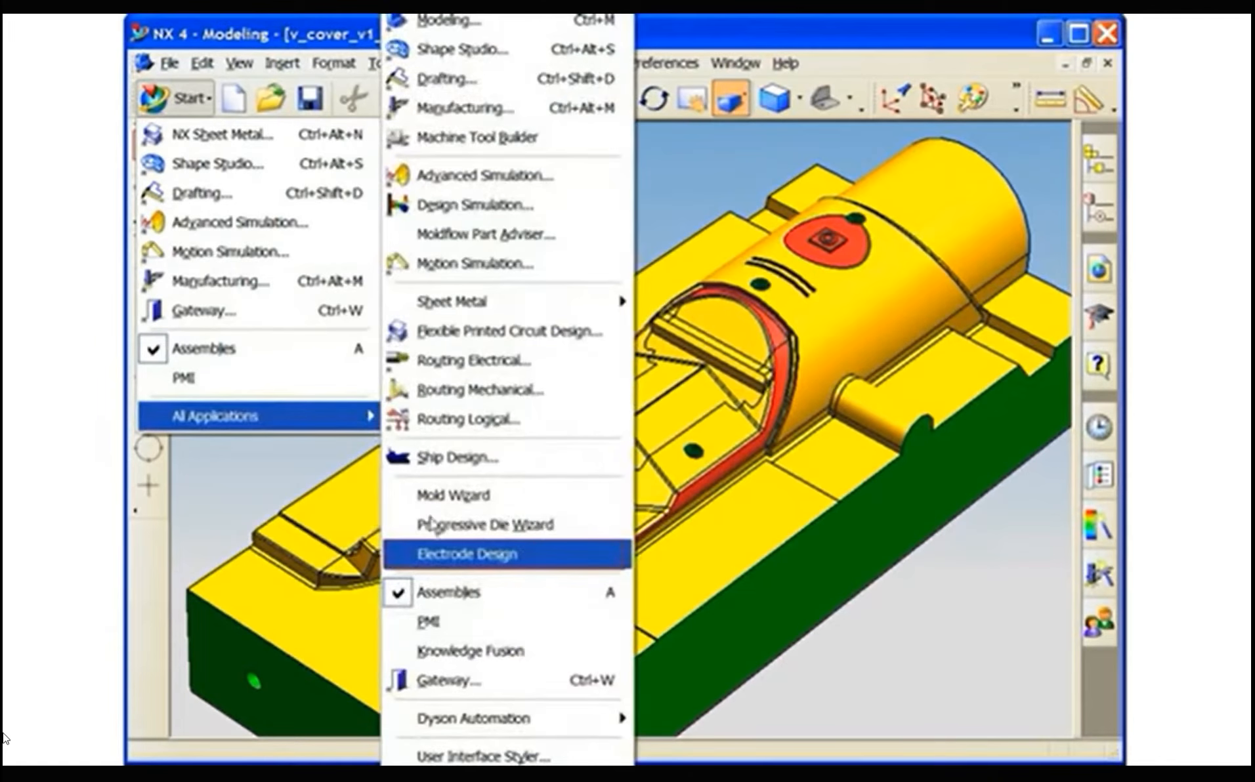
pyautogui.click(455, 556)
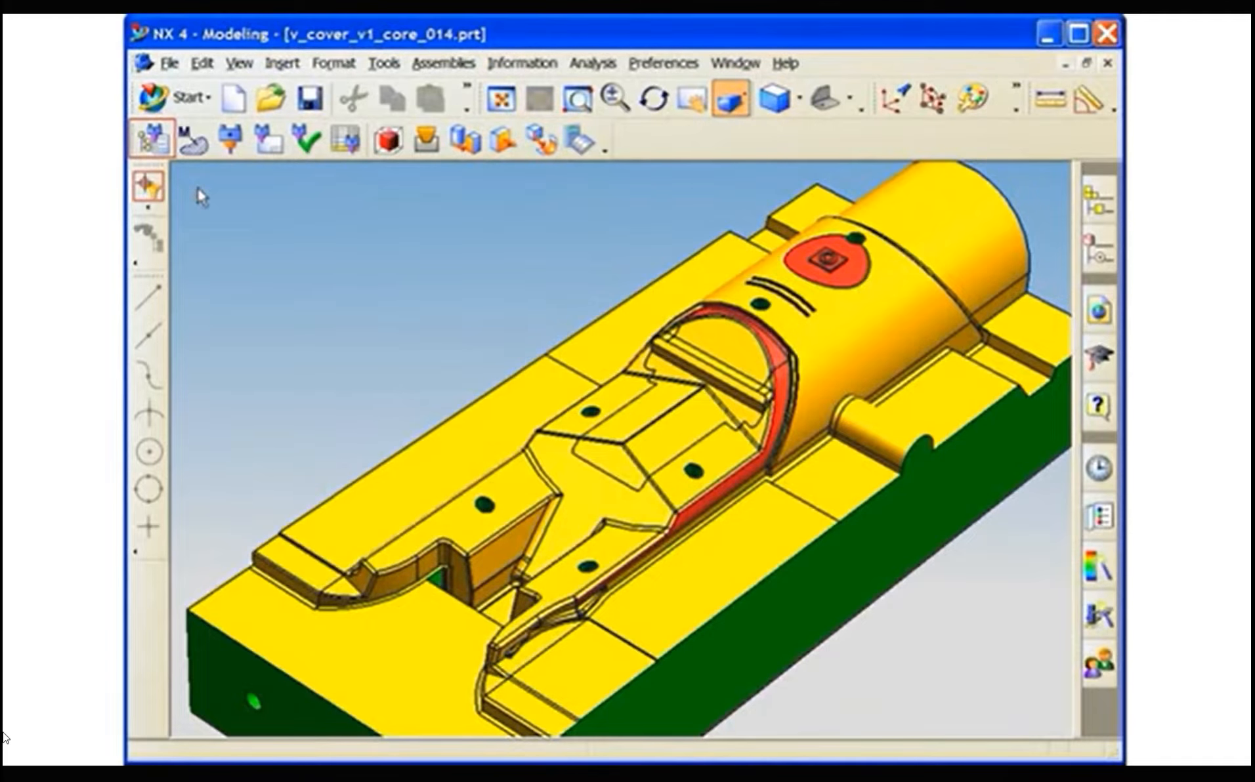
# Step: Initialize an electrode project named 1000 in the electrode folder
pyautogui.click(152, 139)
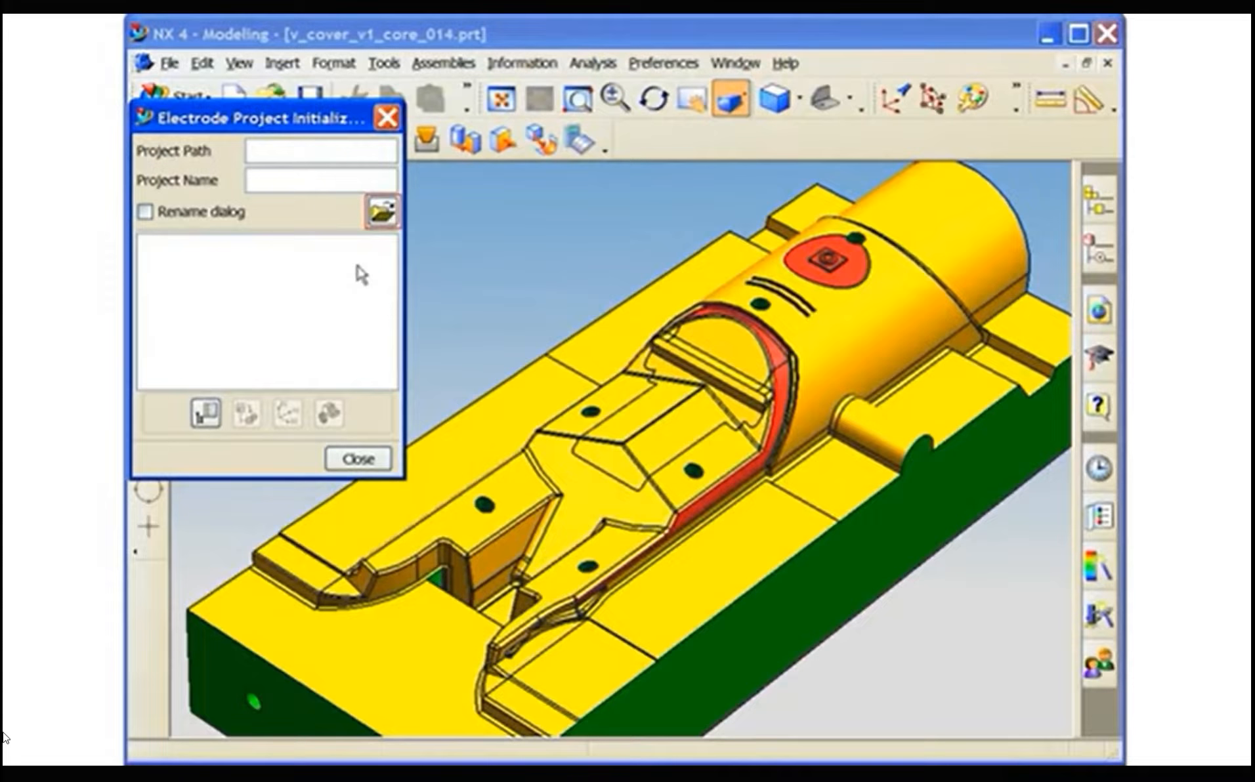
pyautogui.click(383, 214)
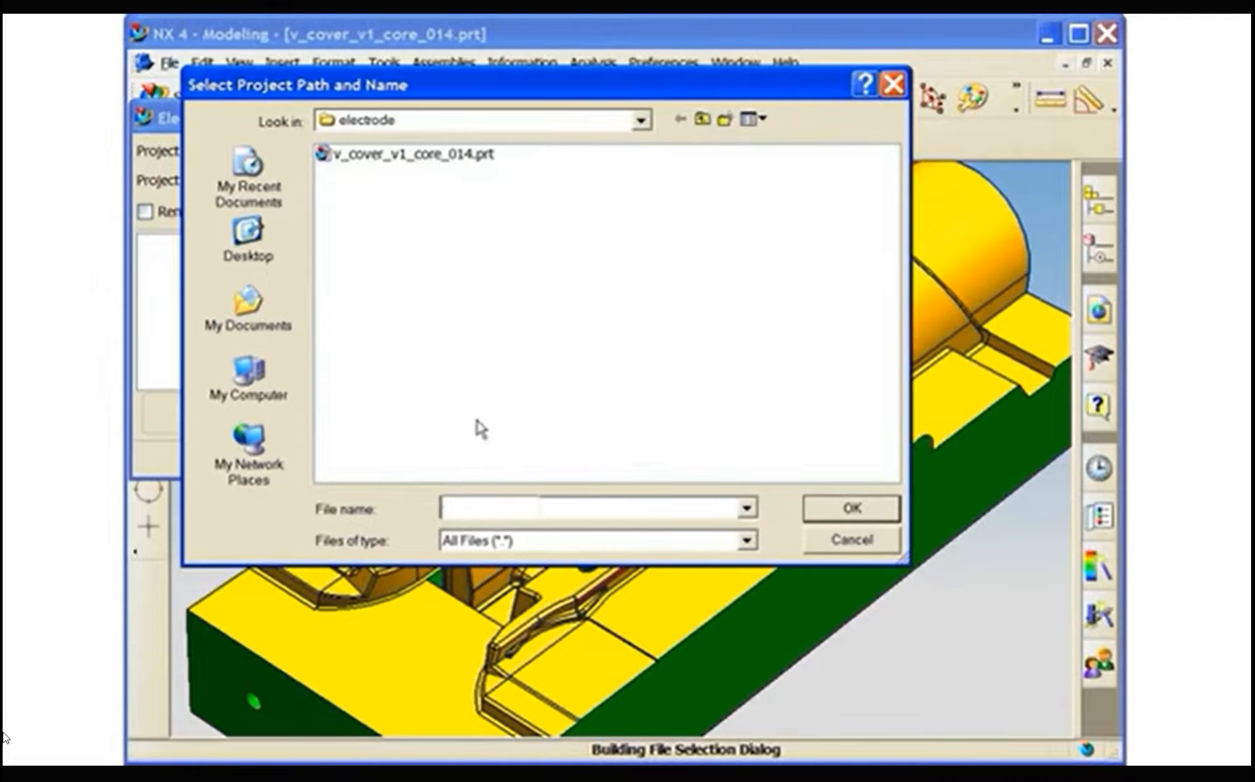
pyautogui.write('1000')
pyautogui.press('Return')
pyautogui.click(832, 509)
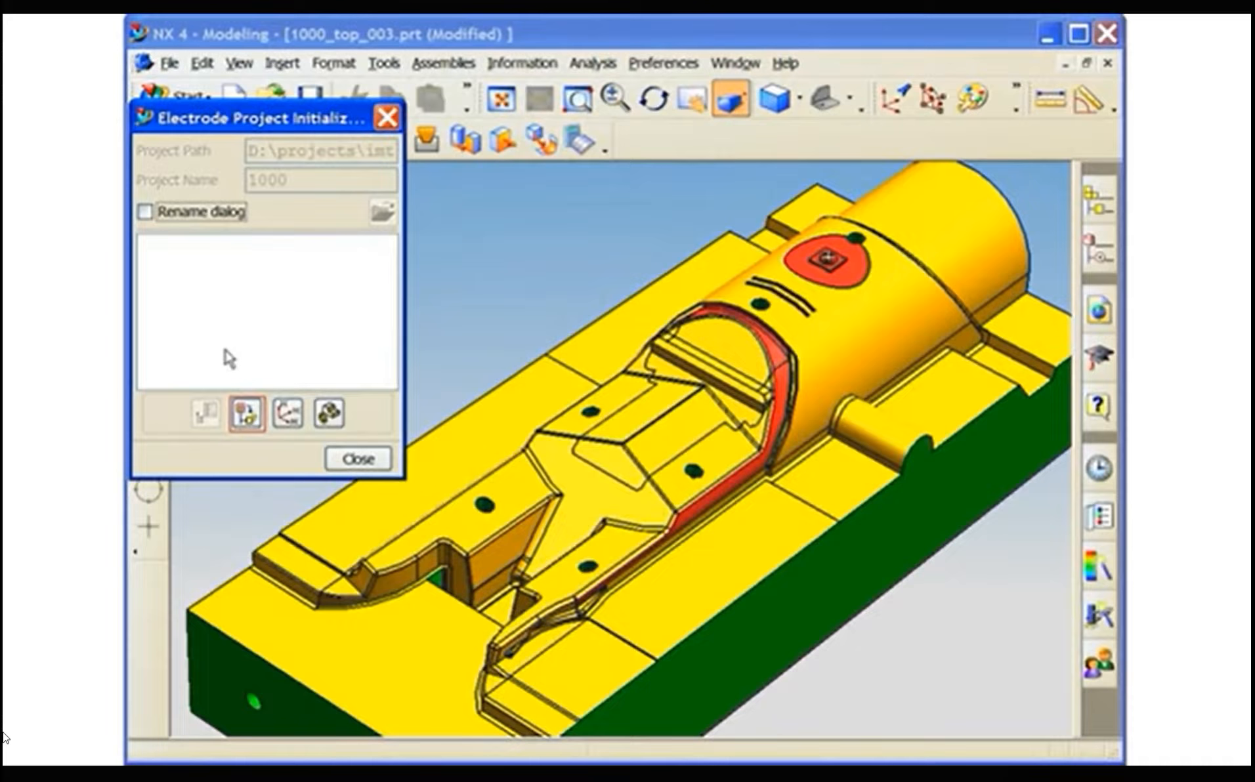
# Step: Add a machine set with a cloned working component and place its origin at the face center of the block's underside
pyautogui.click(248, 413)
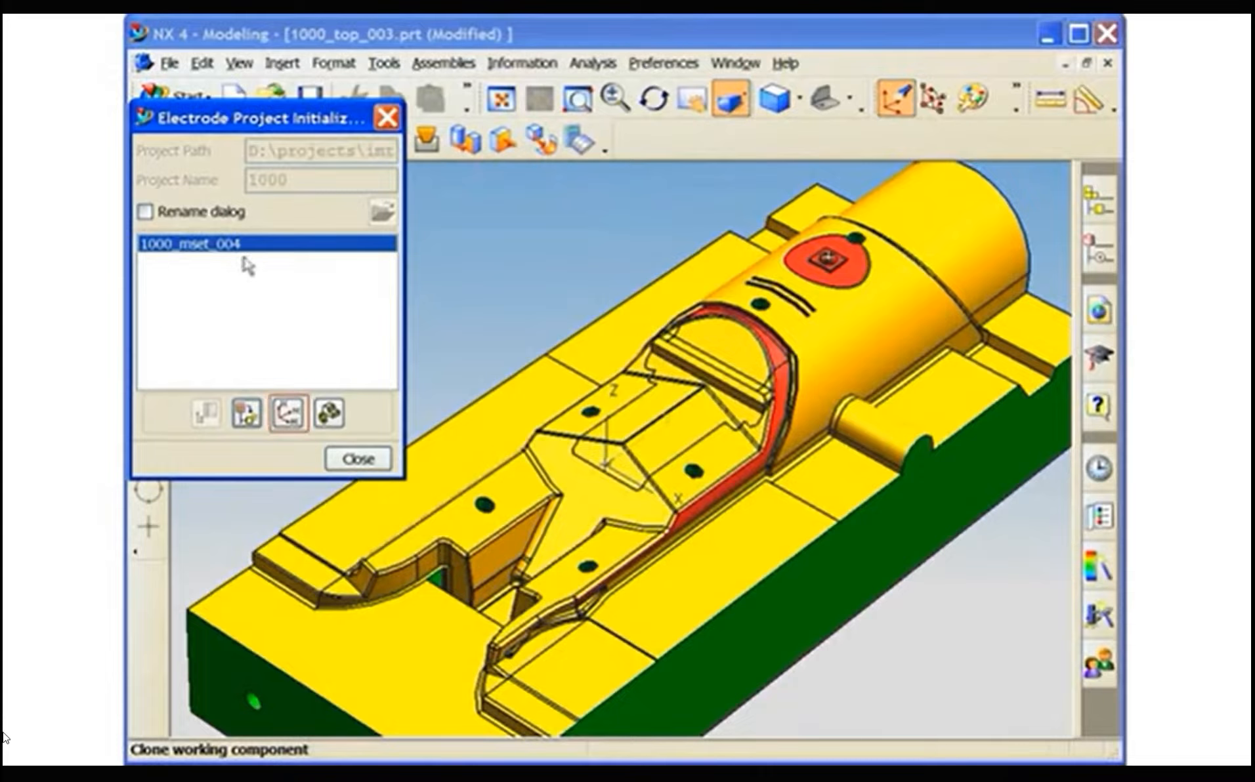
pyautogui.click(287, 410)
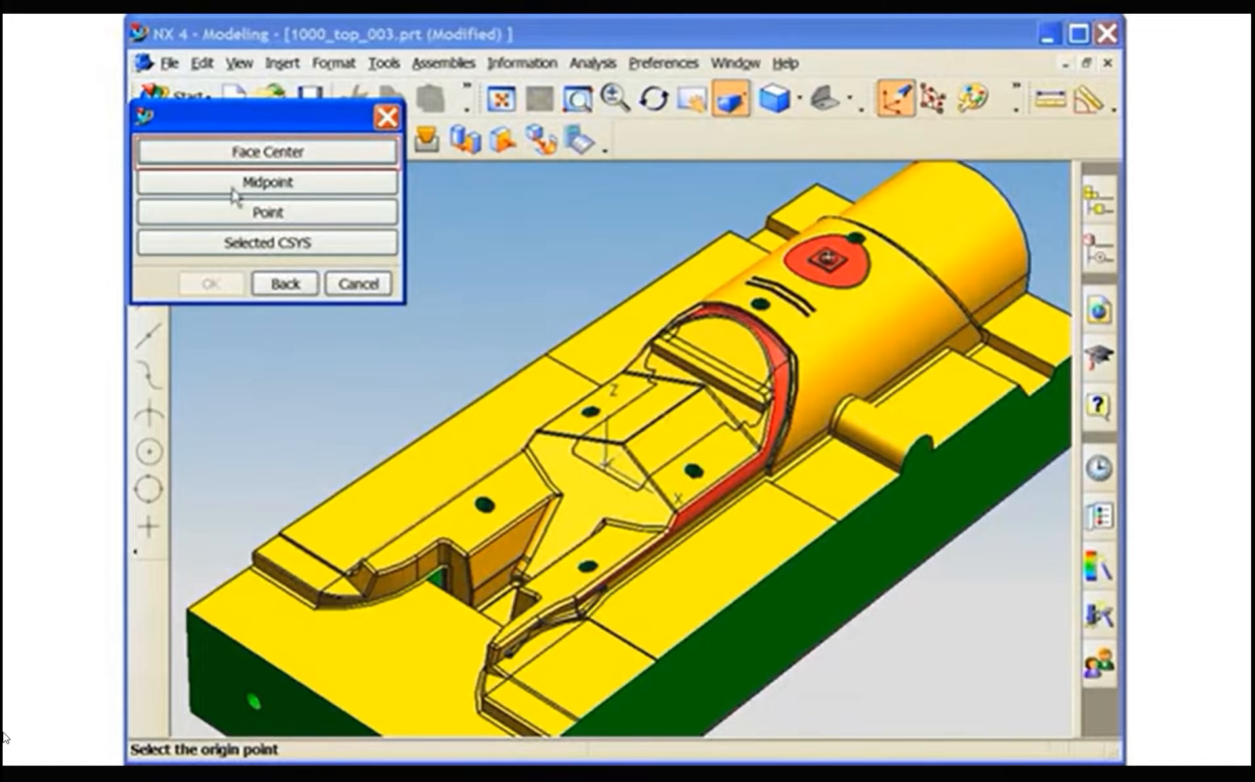
pyautogui.click(236, 157)
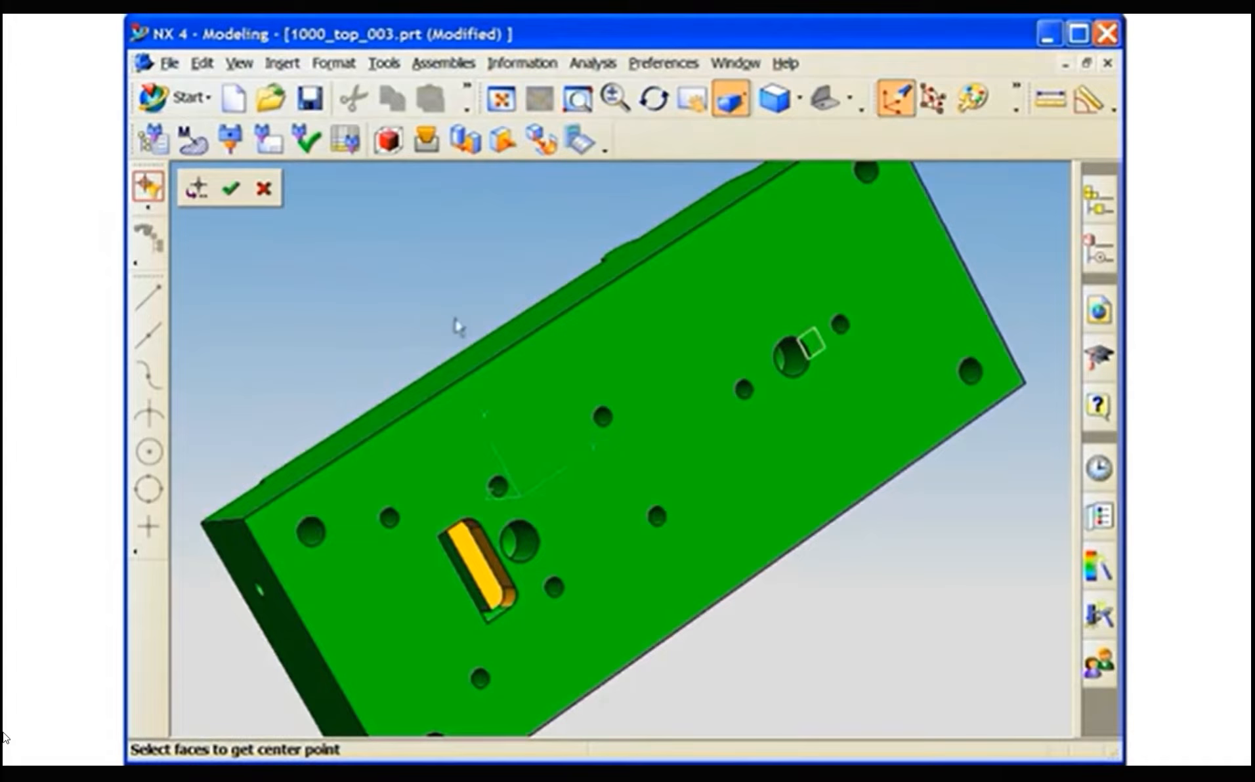
pyautogui.click(550, 340)
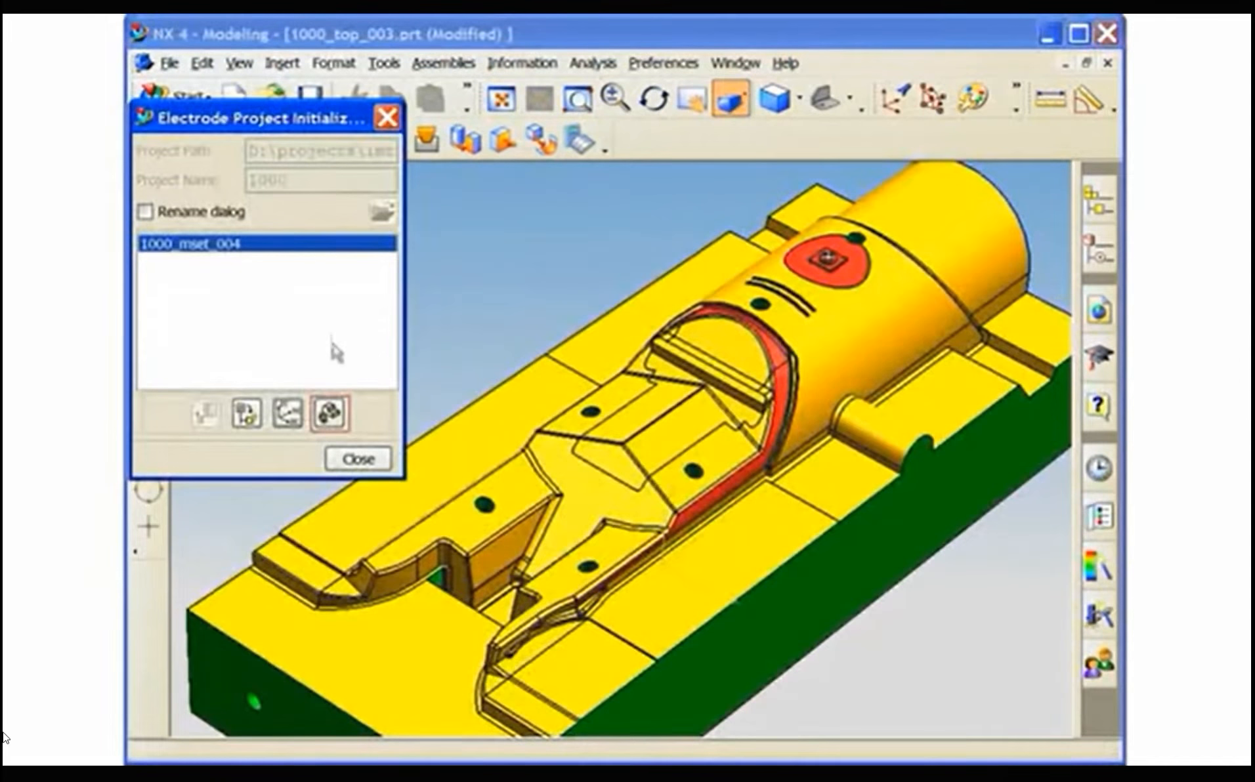
# Step: Select the core block for the project's standard parts selection and accept it
pyautogui.click(330, 413)
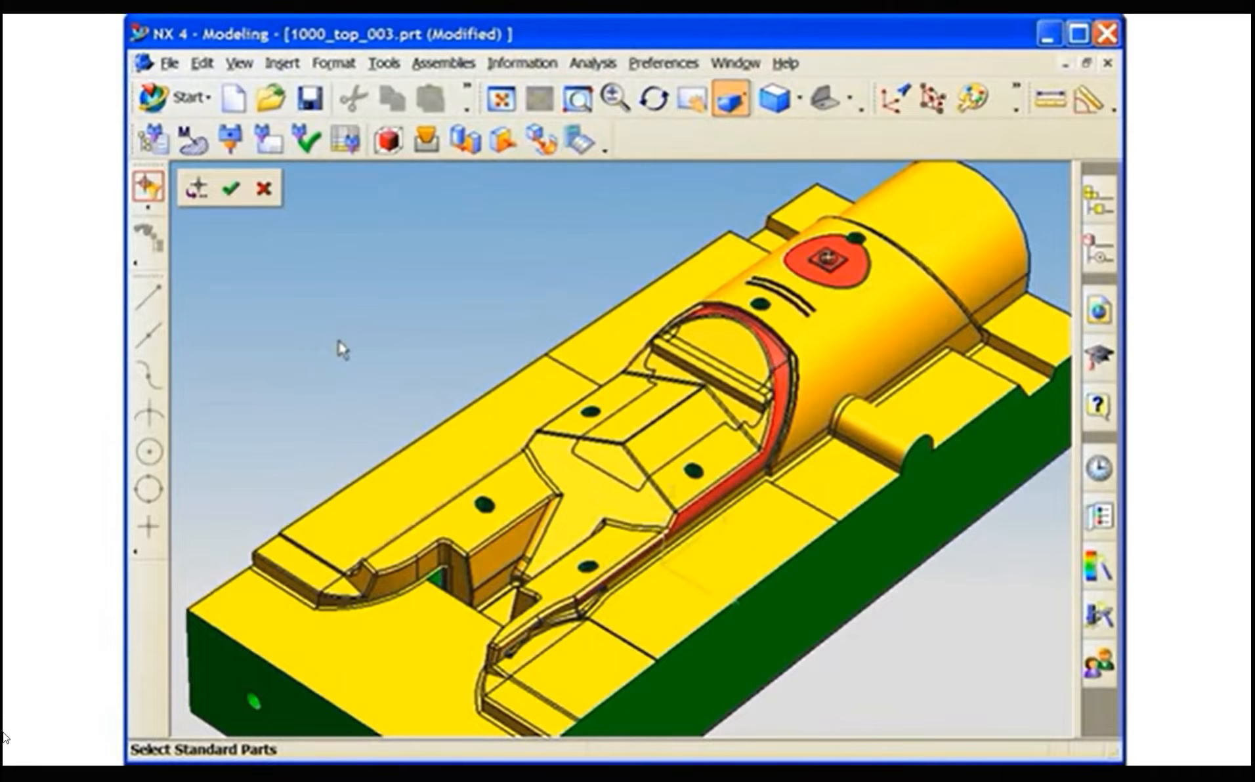
pyautogui.click(437, 428)
pyautogui.click(230, 189)
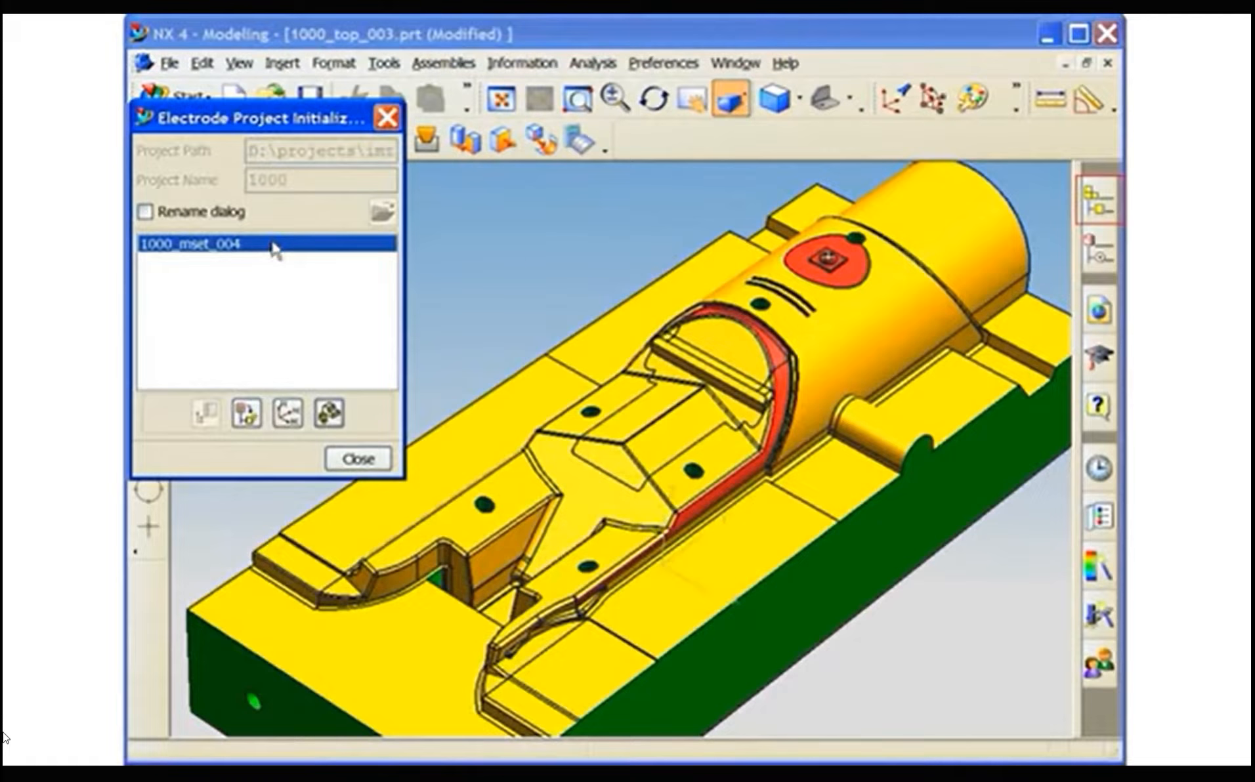
# Step: Review the assembly structure and the manufacturing geometry face groups, including the WEDM group
pyautogui.click(1095, 199)
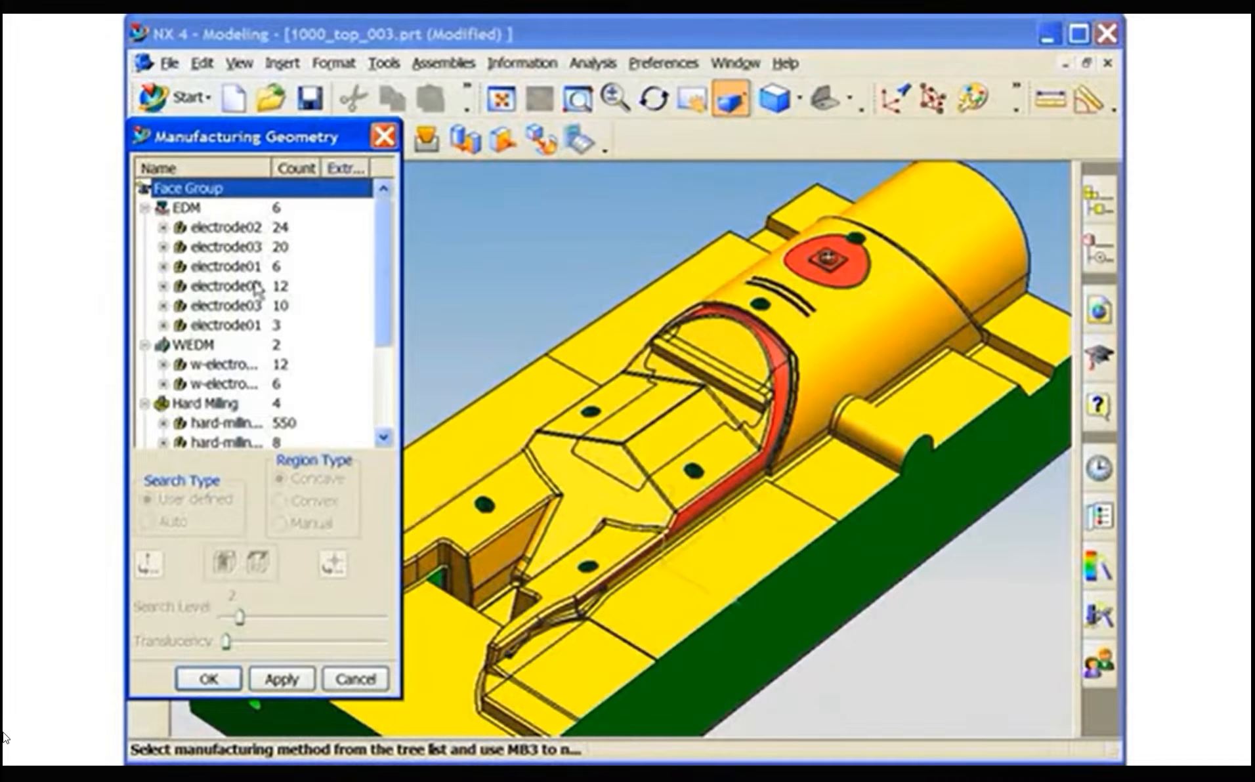
pyautogui.click(197, 346)
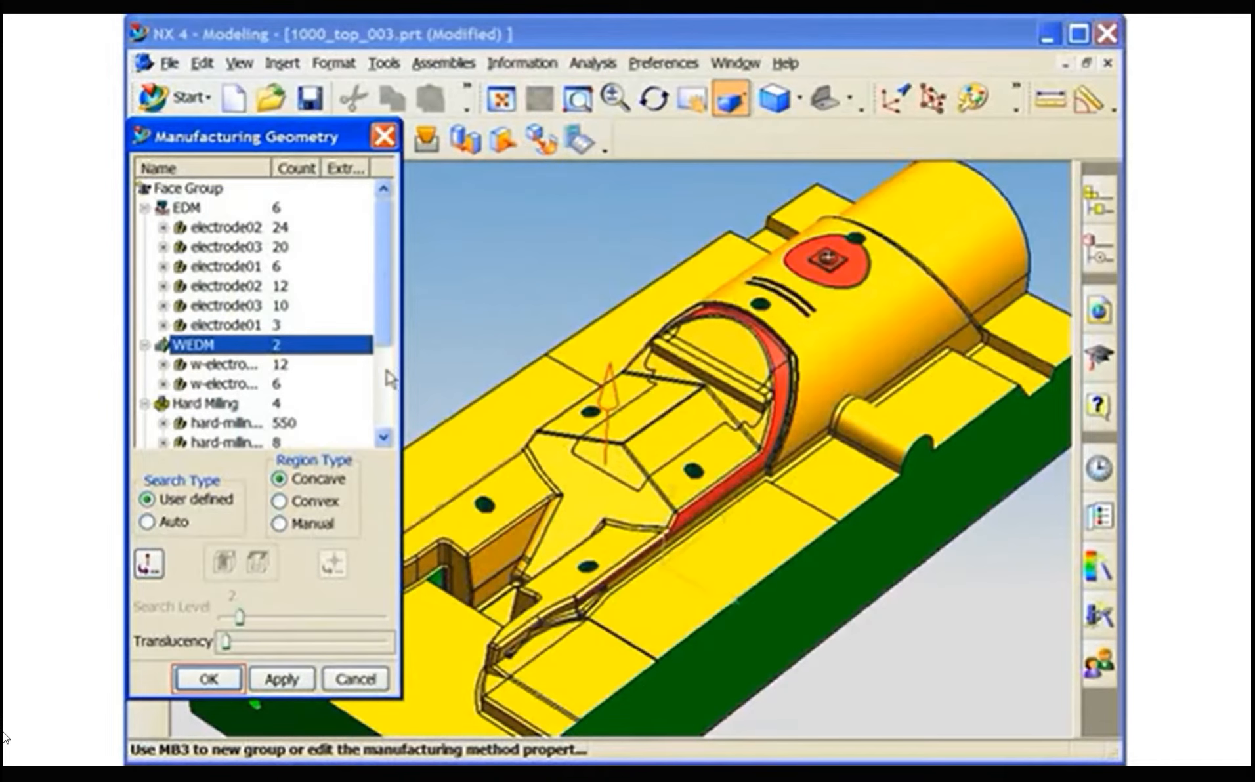
pyautogui.click(201, 677)
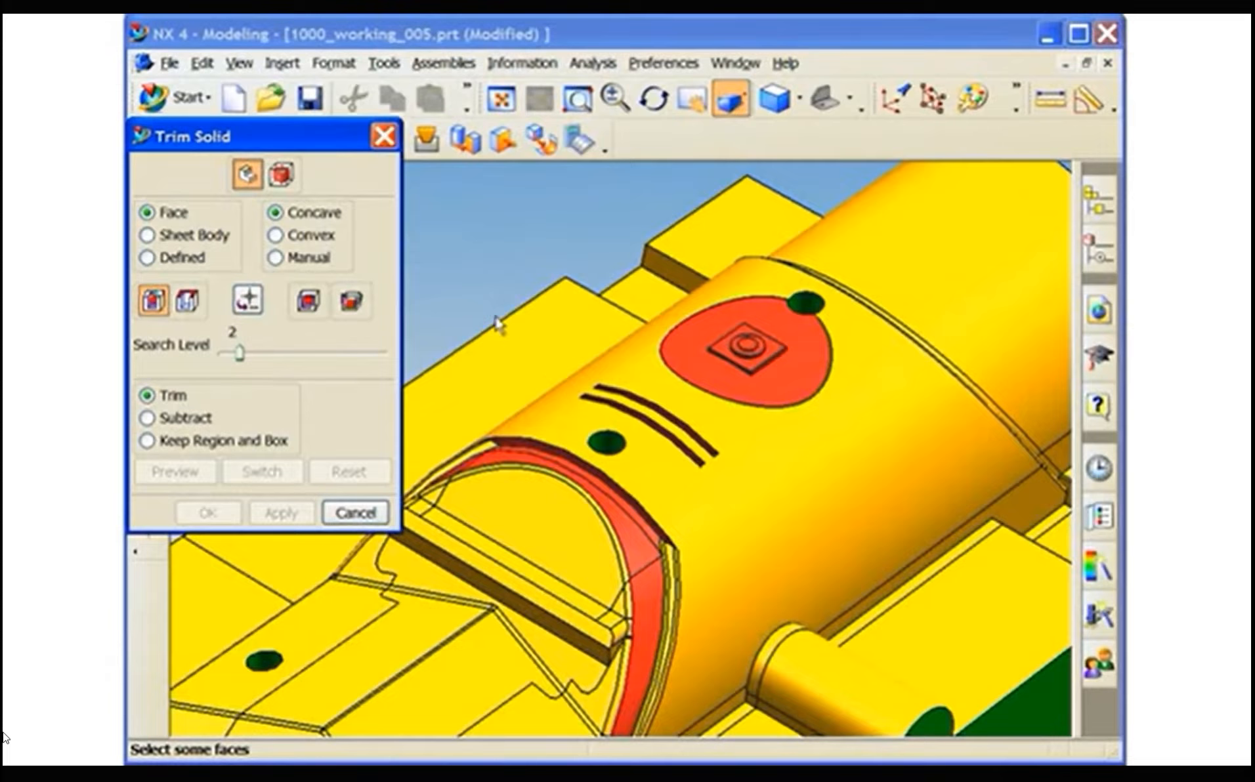
# Step: Create two electrode heads from the narrow parallel slots with Trim Solid, using face selection, Concave regions and the Trim option
pyautogui.click(590, 401)
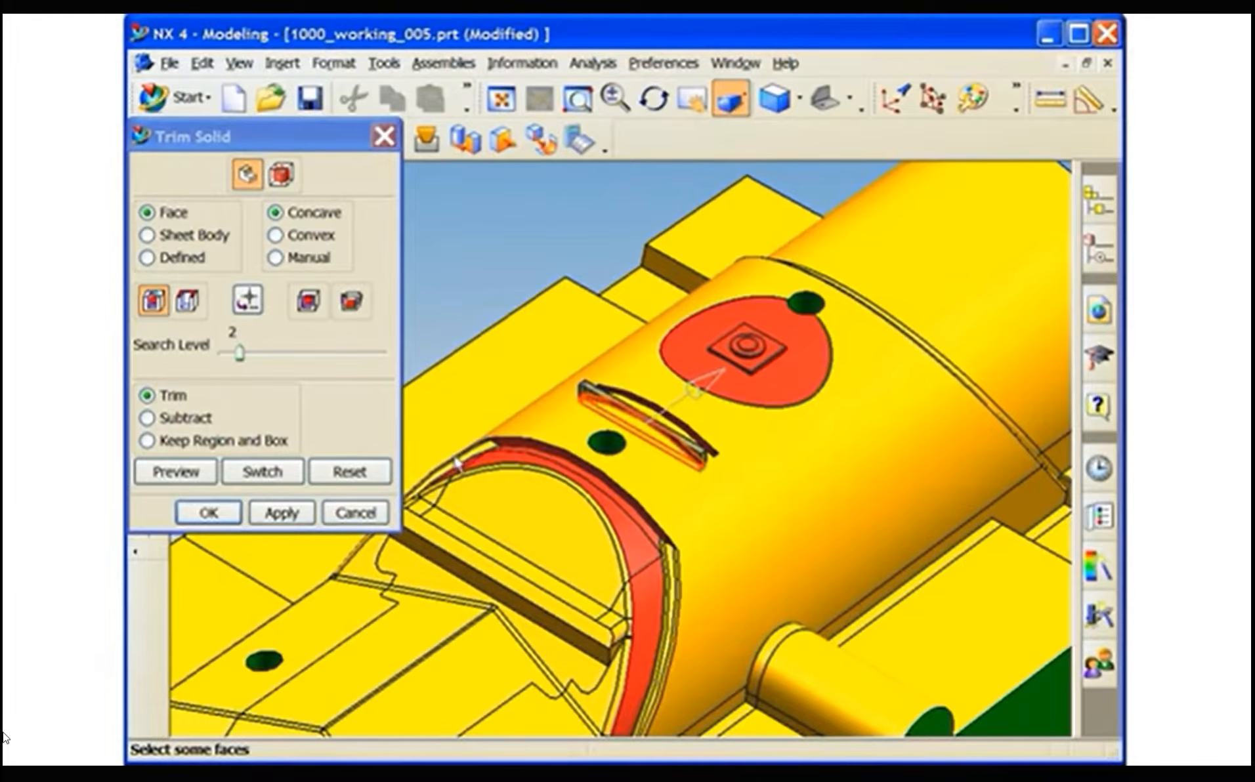
pyautogui.click(292, 515)
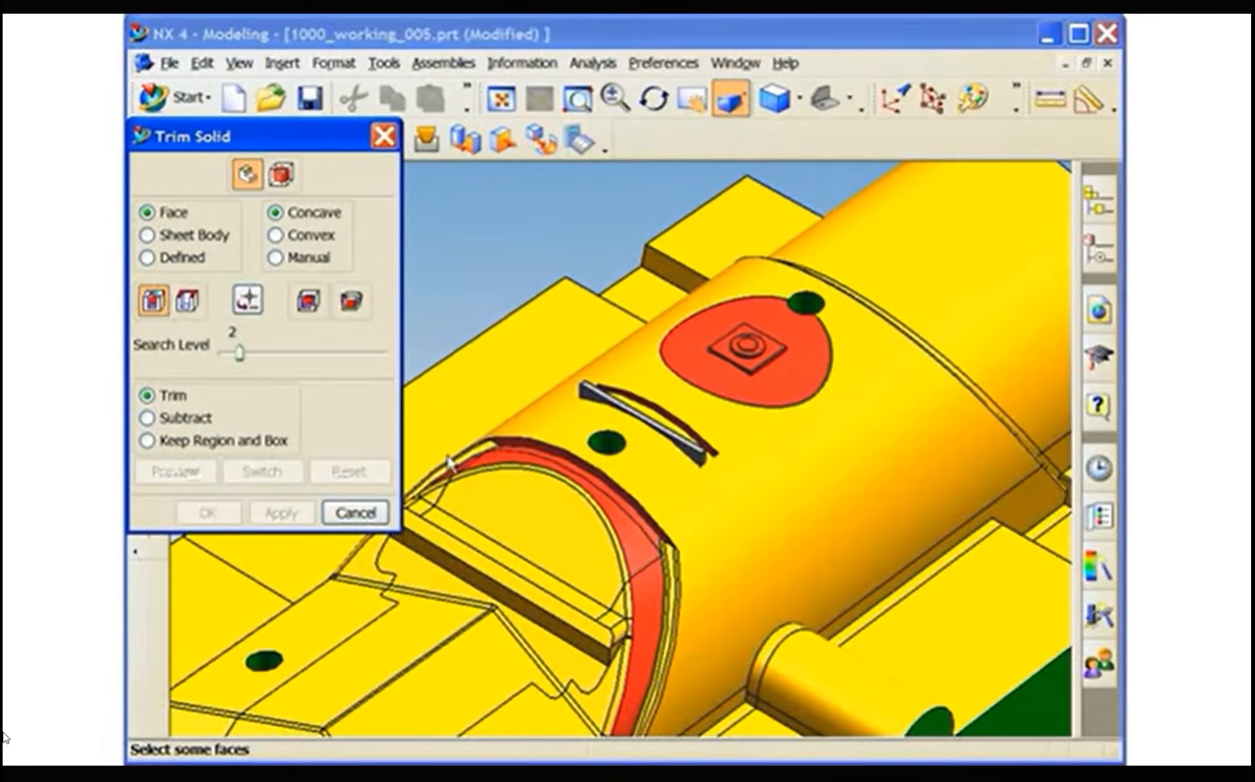
pyautogui.click(602, 395)
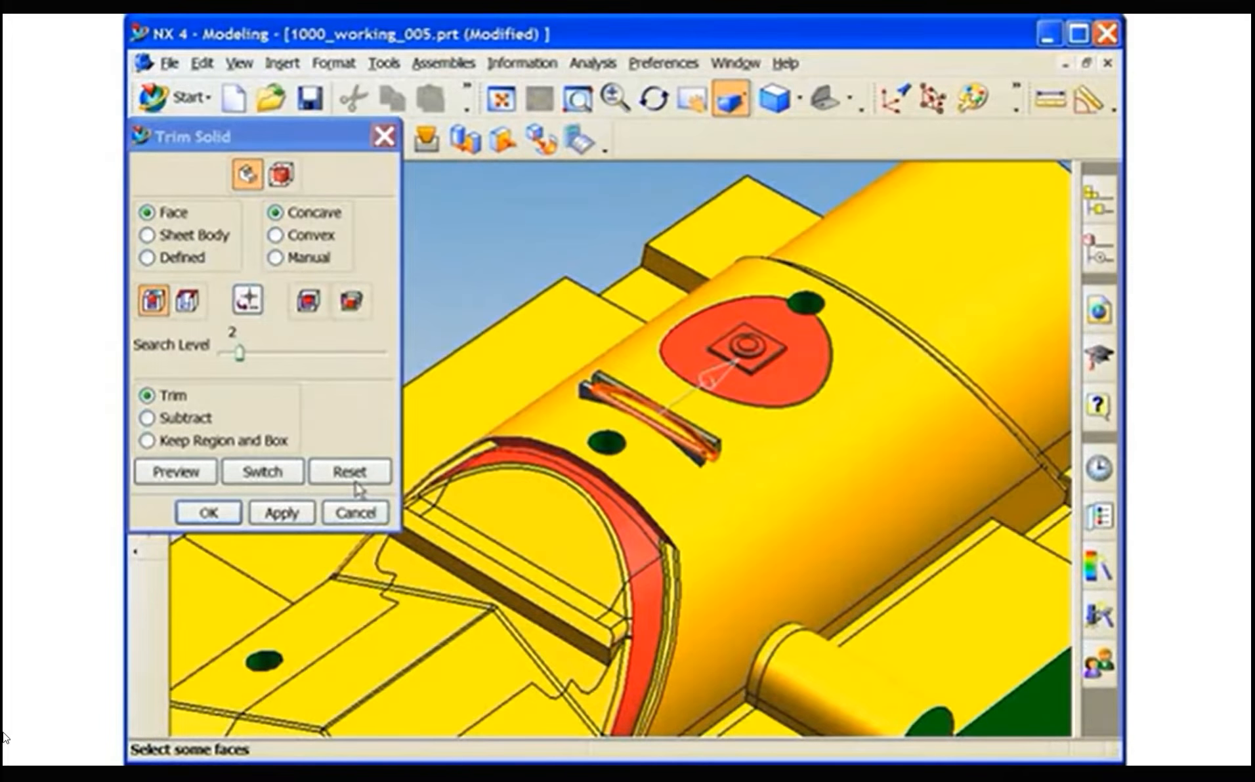
pyautogui.click(220, 513)
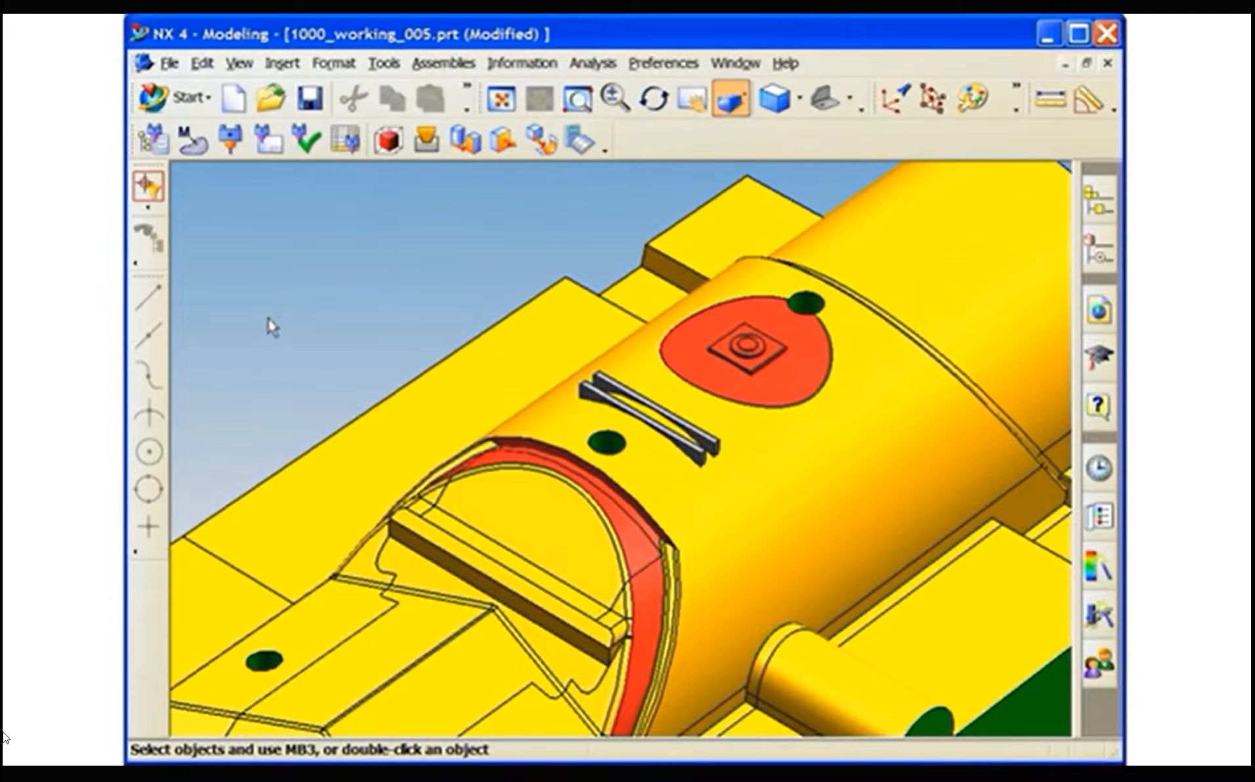
# Step: Design a block_blank in GRAPHITE for the two slot electrode heads, uniting heads and blank
pyautogui.click(227, 143)
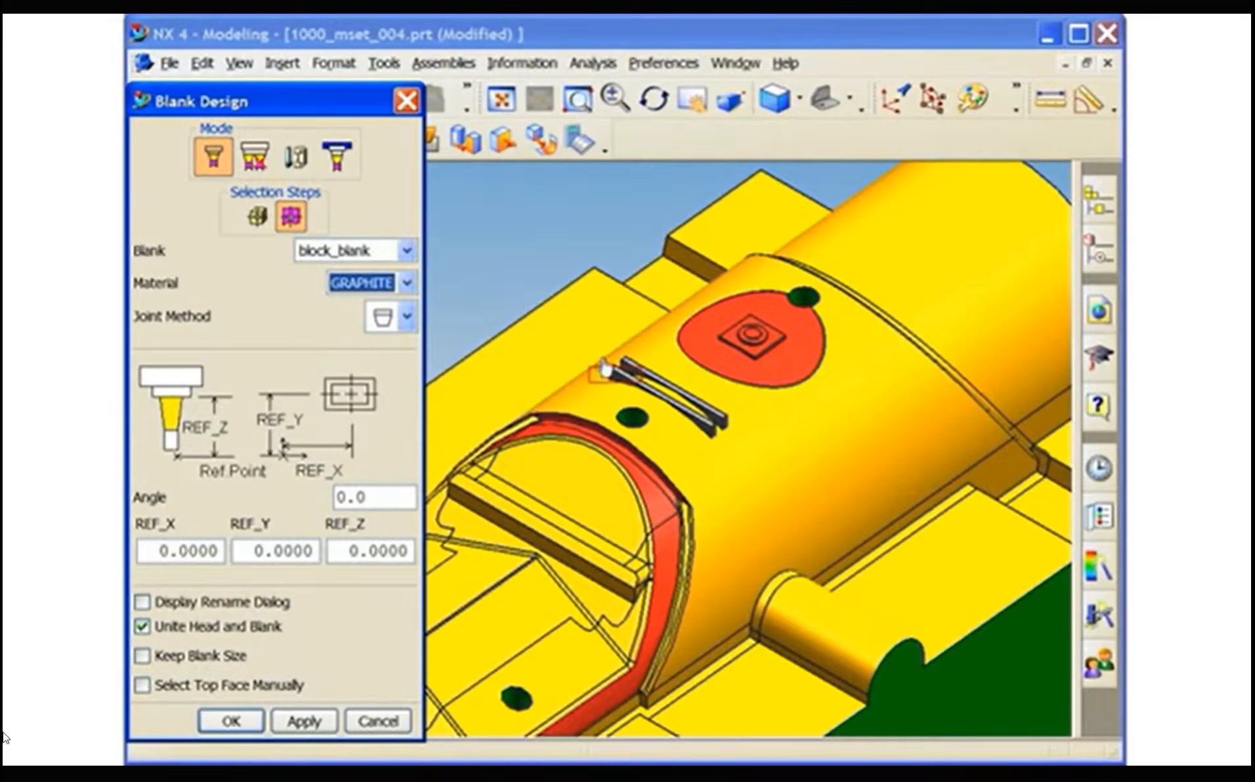
pyautogui.click(622, 375)
pyautogui.click(628, 371)
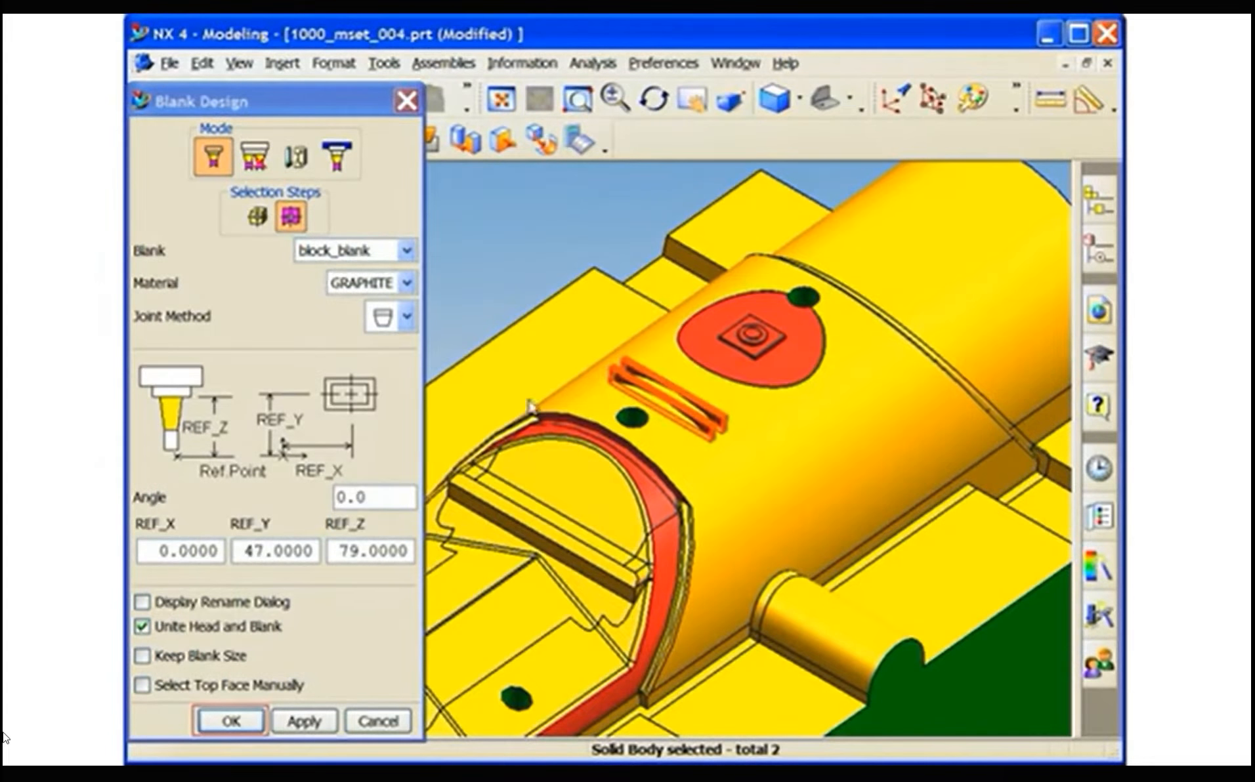
pyautogui.click(226, 721)
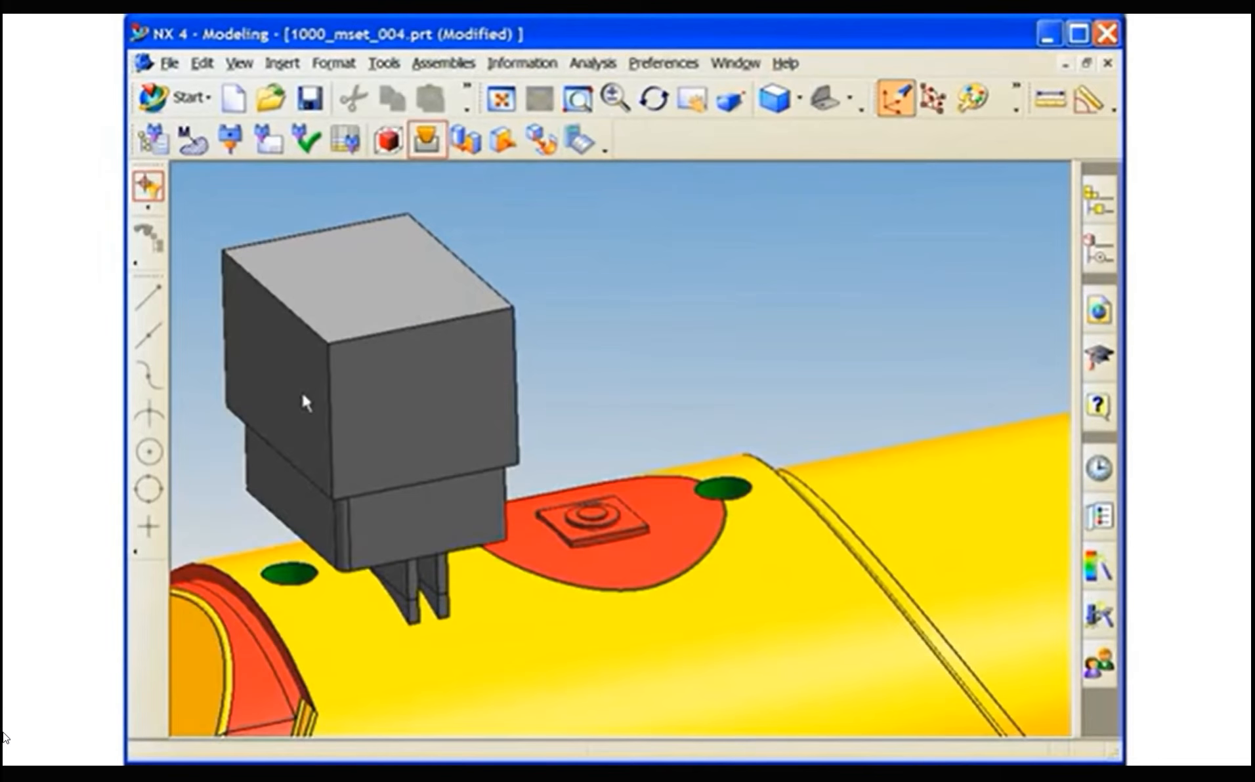
# Step: Create an electrode head over the square detail in the red face with Trim Solid, using a taller bounding box with 0.5 mm clearance
pyautogui.click(426, 139)
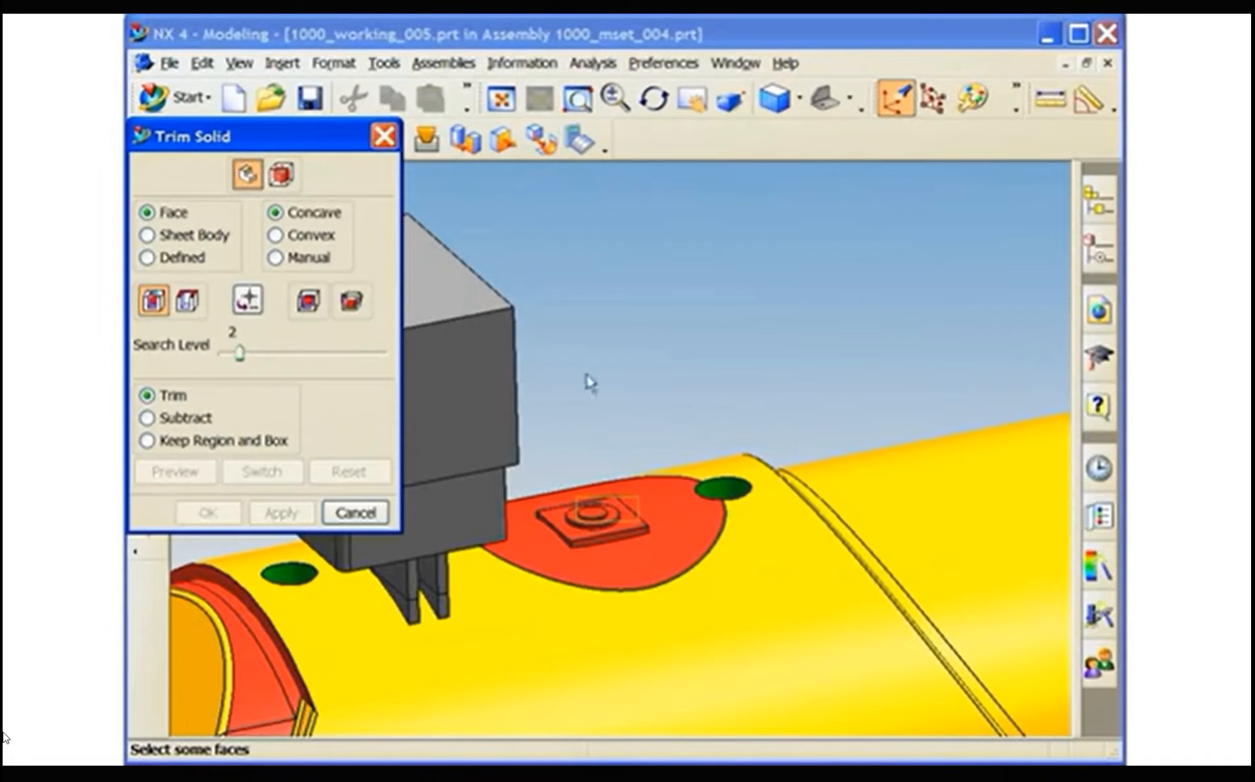
pyautogui.click(620, 518)
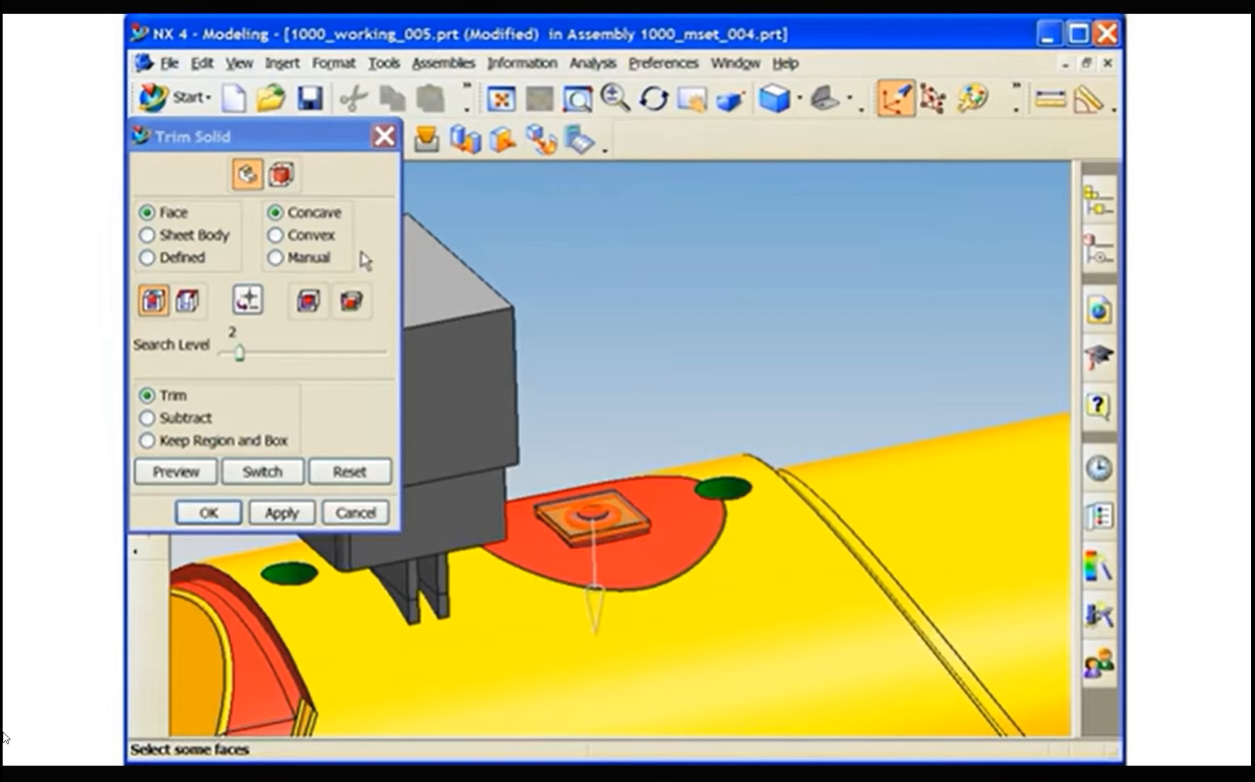
pyautogui.click(282, 176)
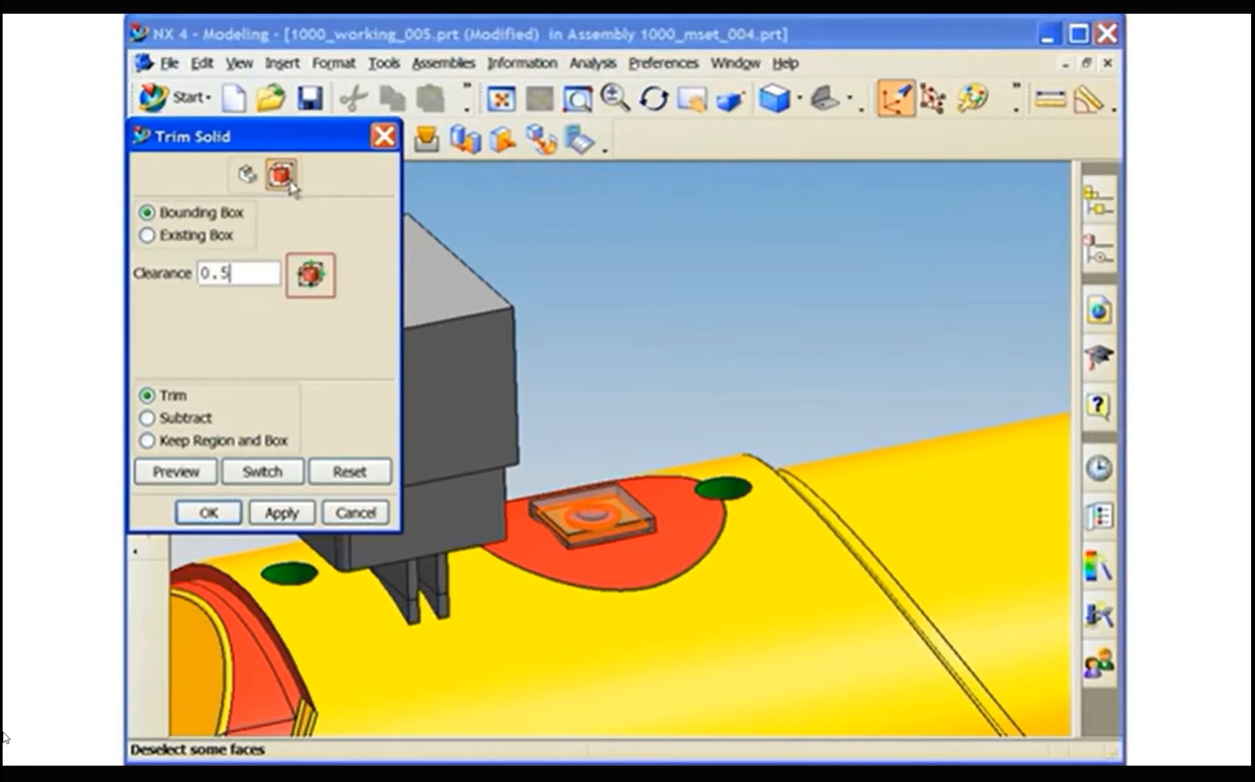
pyautogui.click(311, 275)
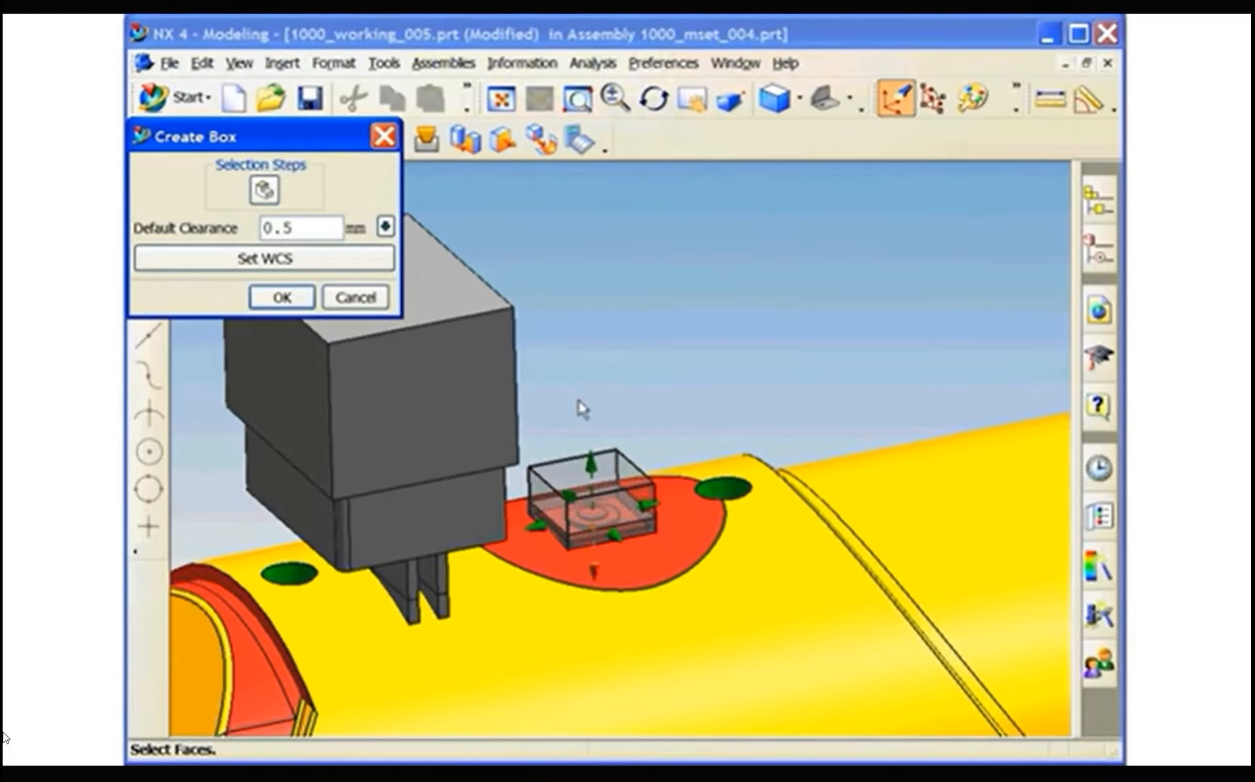
pyautogui.click(282, 297)
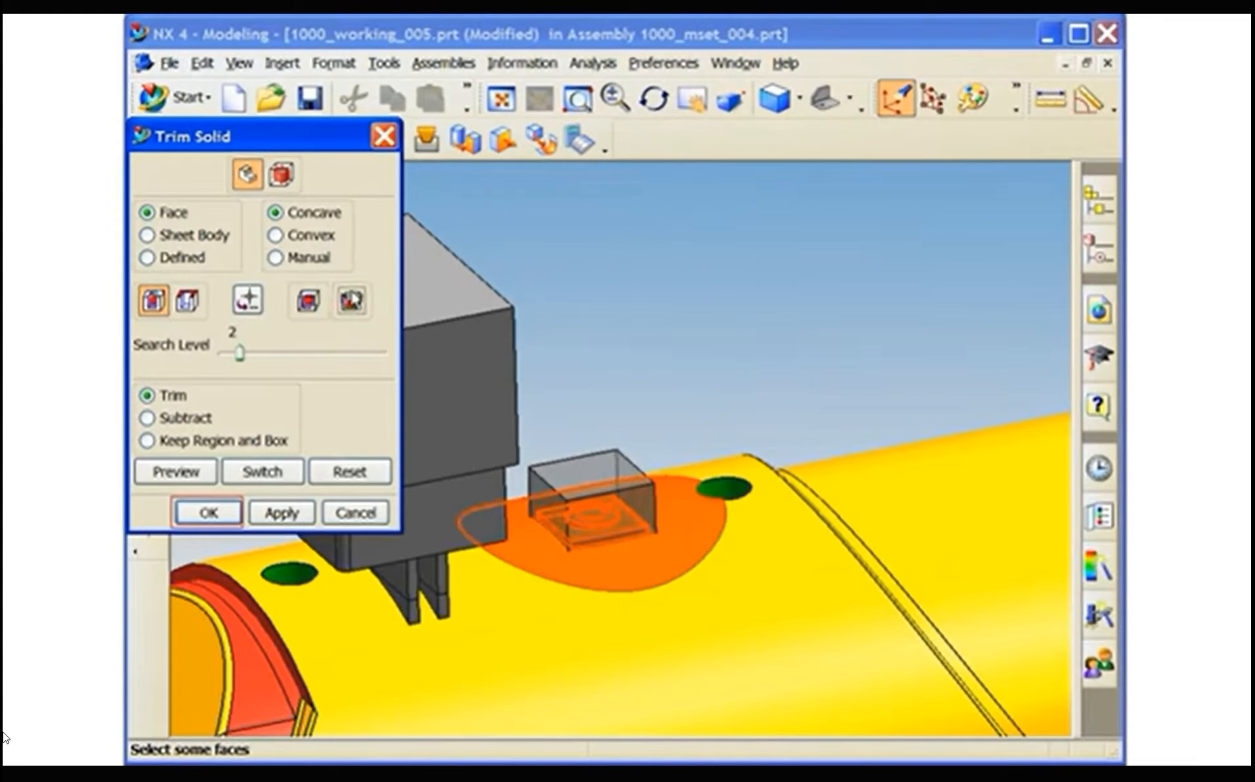
pyautogui.click(205, 512)
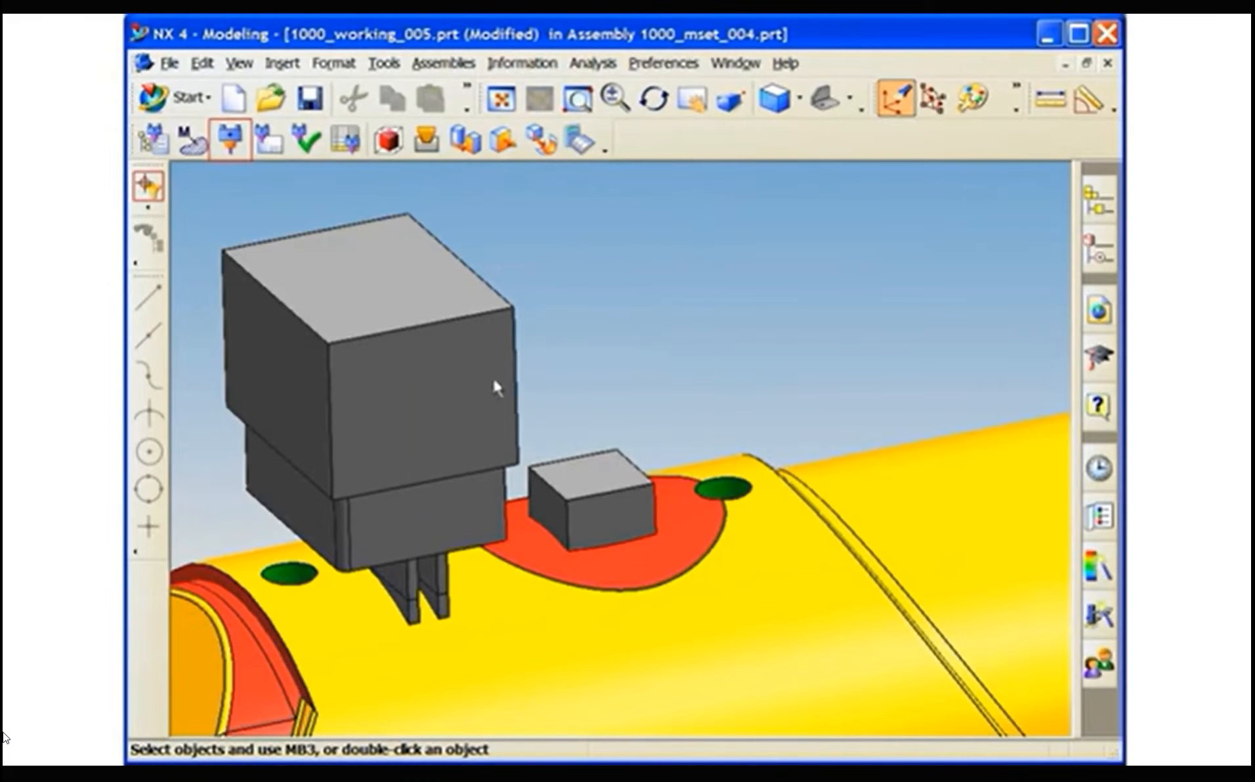
# Step: Design a block_blank in COPPER for the square electrode head, uniting head and blank
pyautogui.click(236, 156)
pyautogui.click(608, 466)
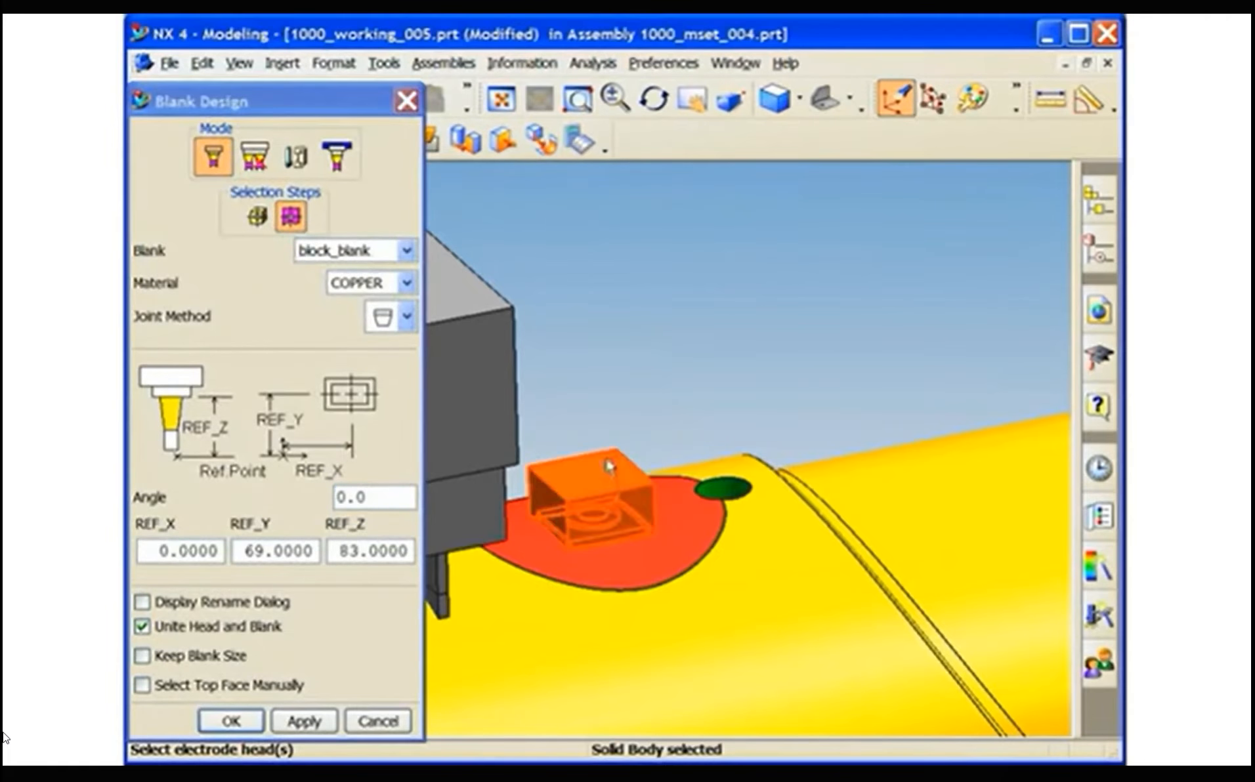
pyautogui.click(220, 722)
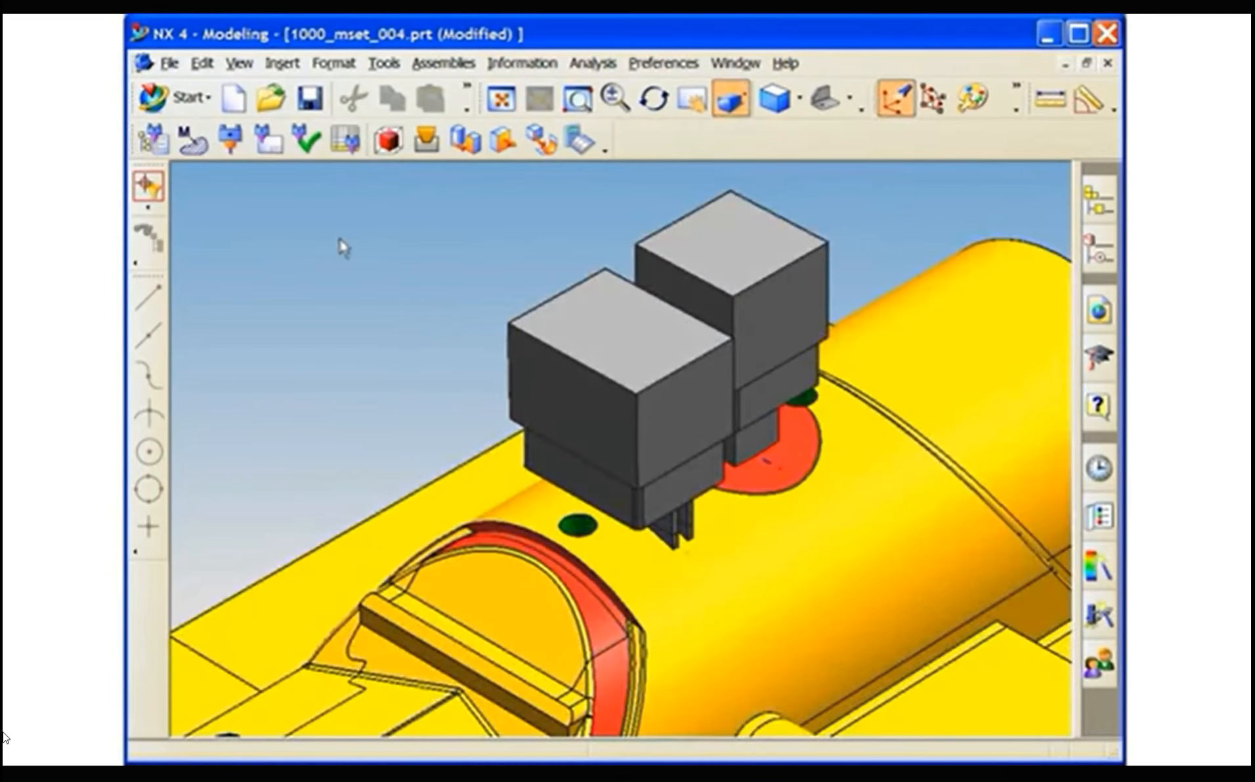
# Step: Run Electrode Checking of both electrodes against the core block, with touch sheet bodies, interfering solids, face color mapping and touch area calculation
pyautogui.click(306, 139)
pyautogui.click(142, 290)
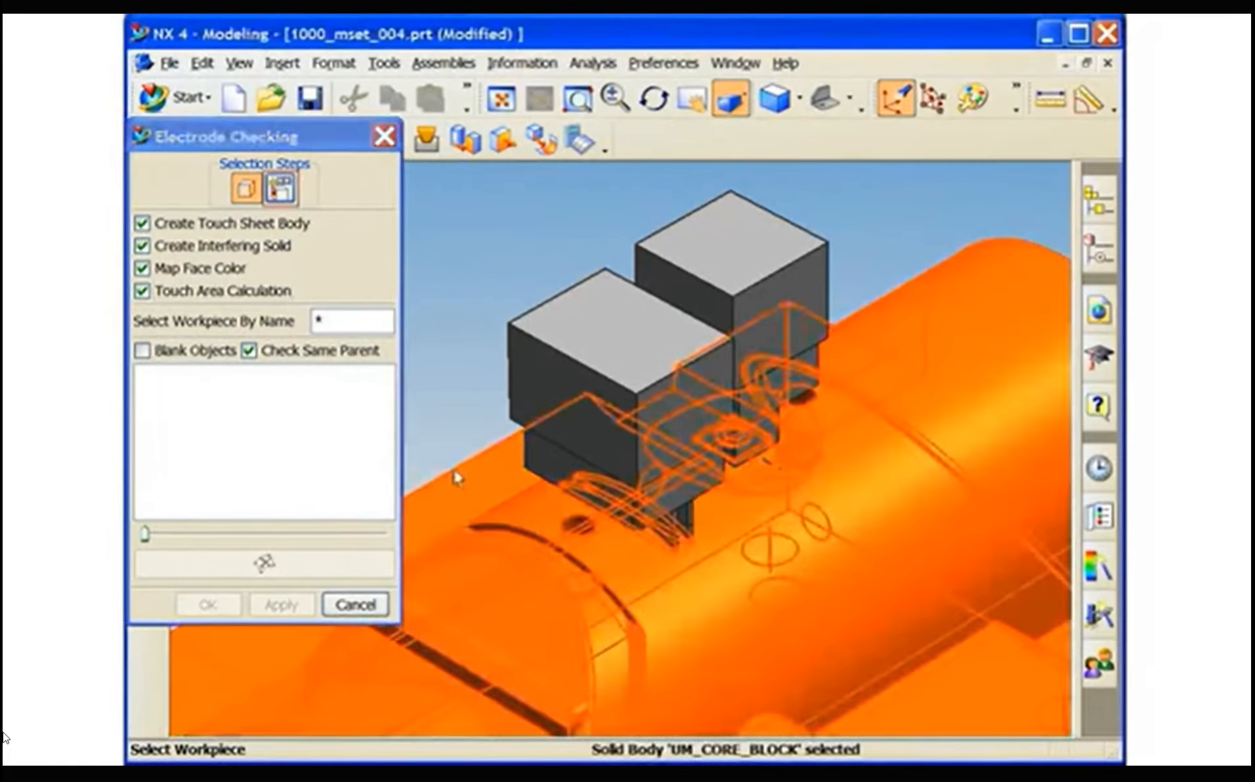
pyautogui.click(453, 474)
pyautogui.click(280, 189)
pyautogui.click(590, 335)
pyautogui.click(722, 246)
pyautogui.click(283, 603)
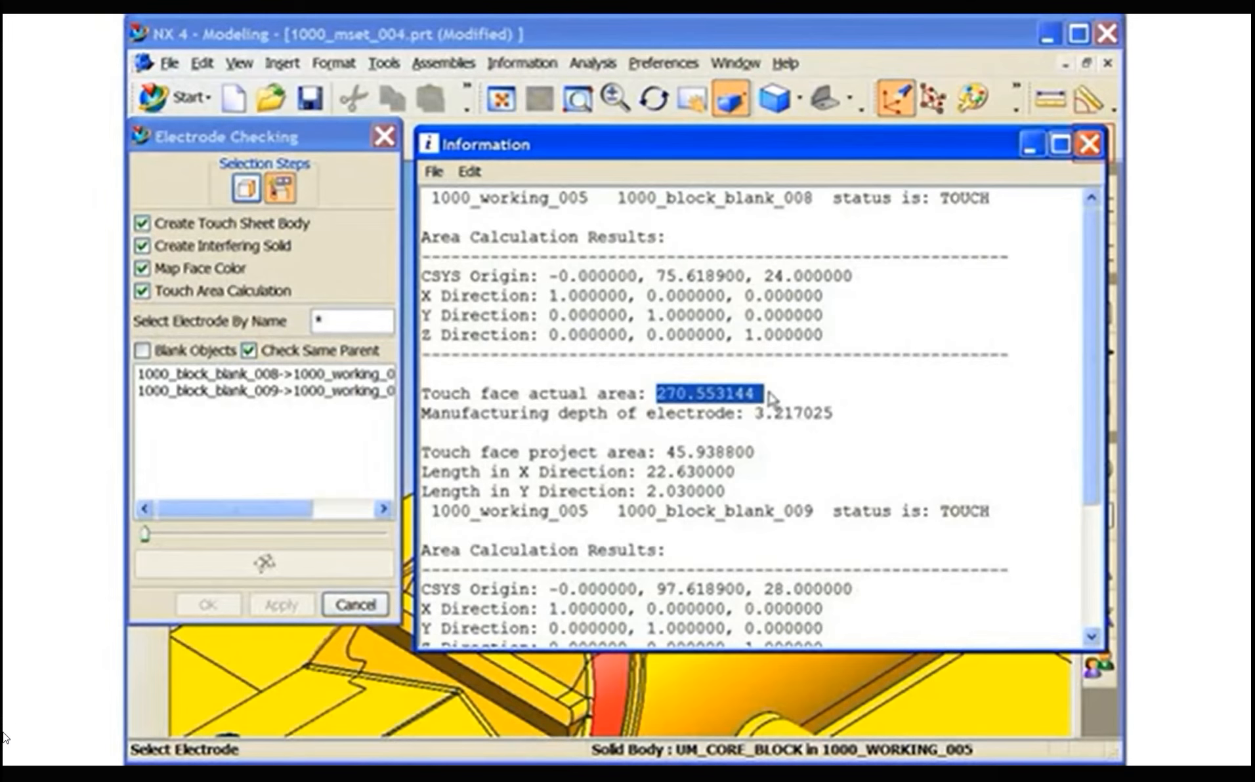
# Step: Close the area report, inspect the contact area of the 1000_block_blank_009 electrode, and leave the checking
pyautogui.click(1088, 144)
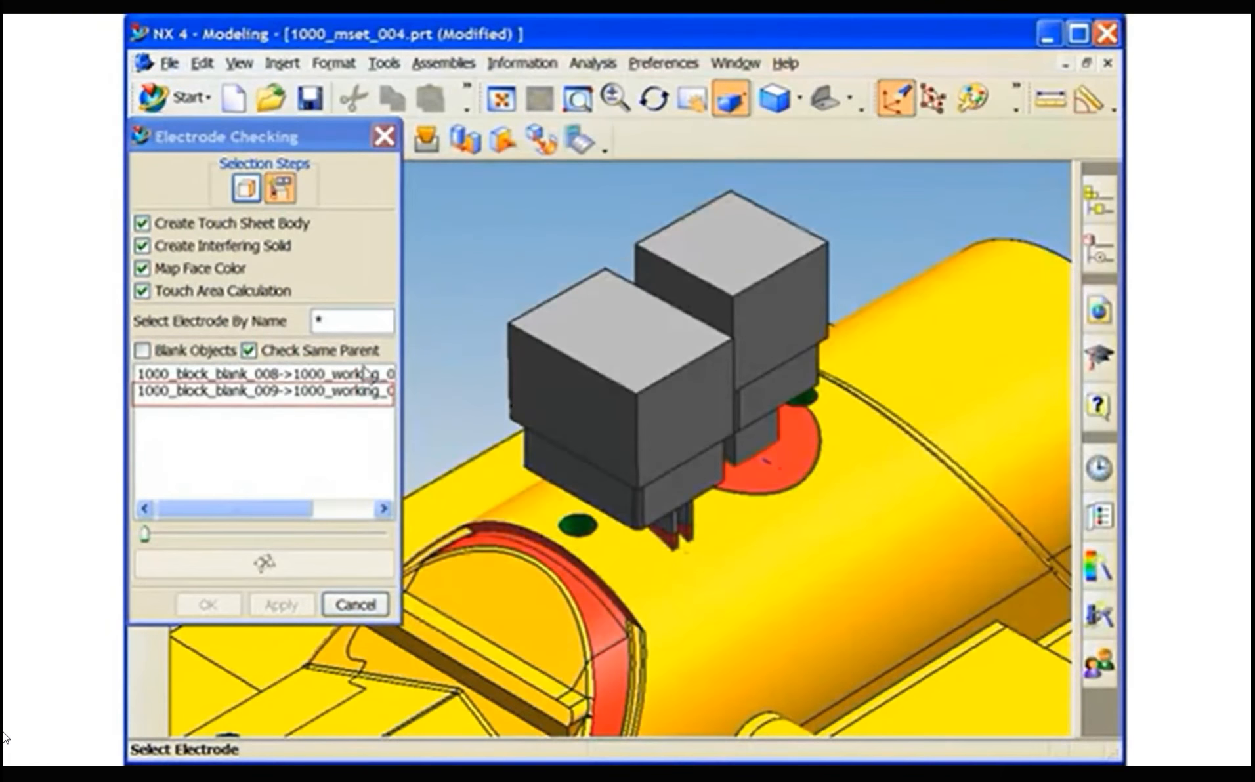
pyautogui.click(340, 392)
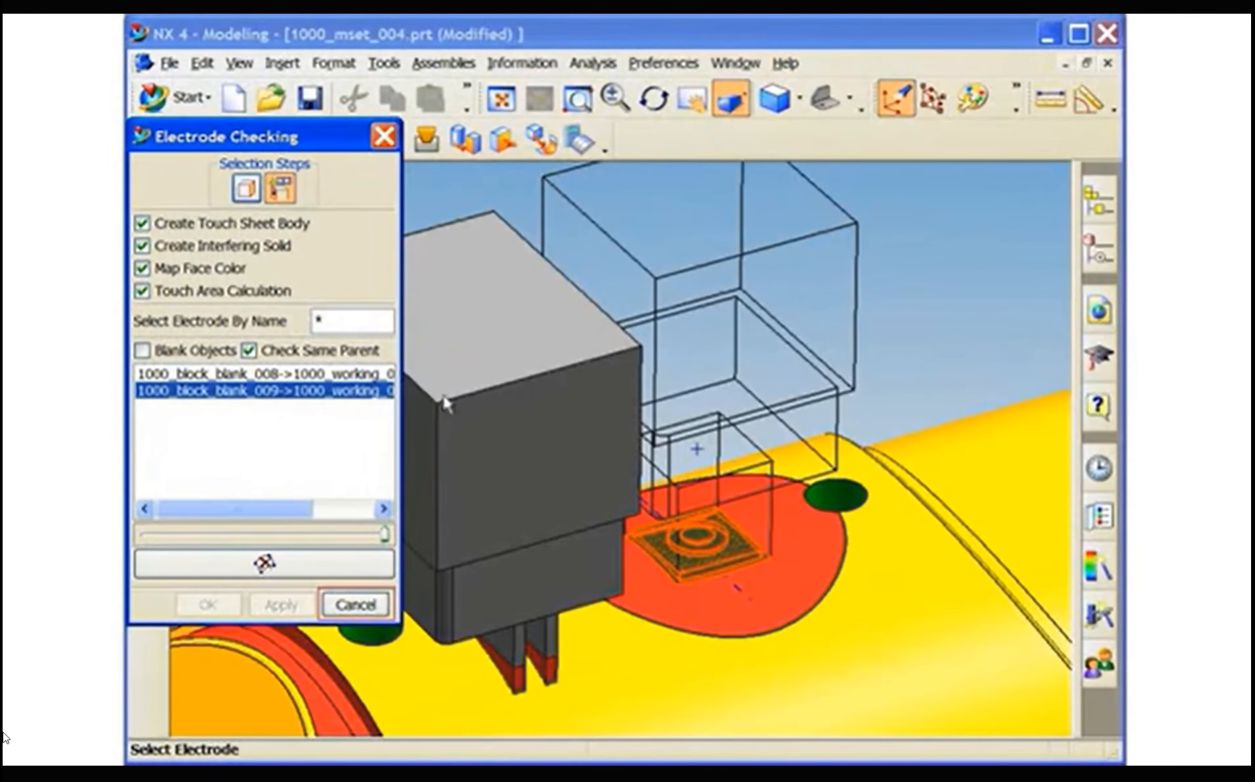
pyautogui.click(349, 606)
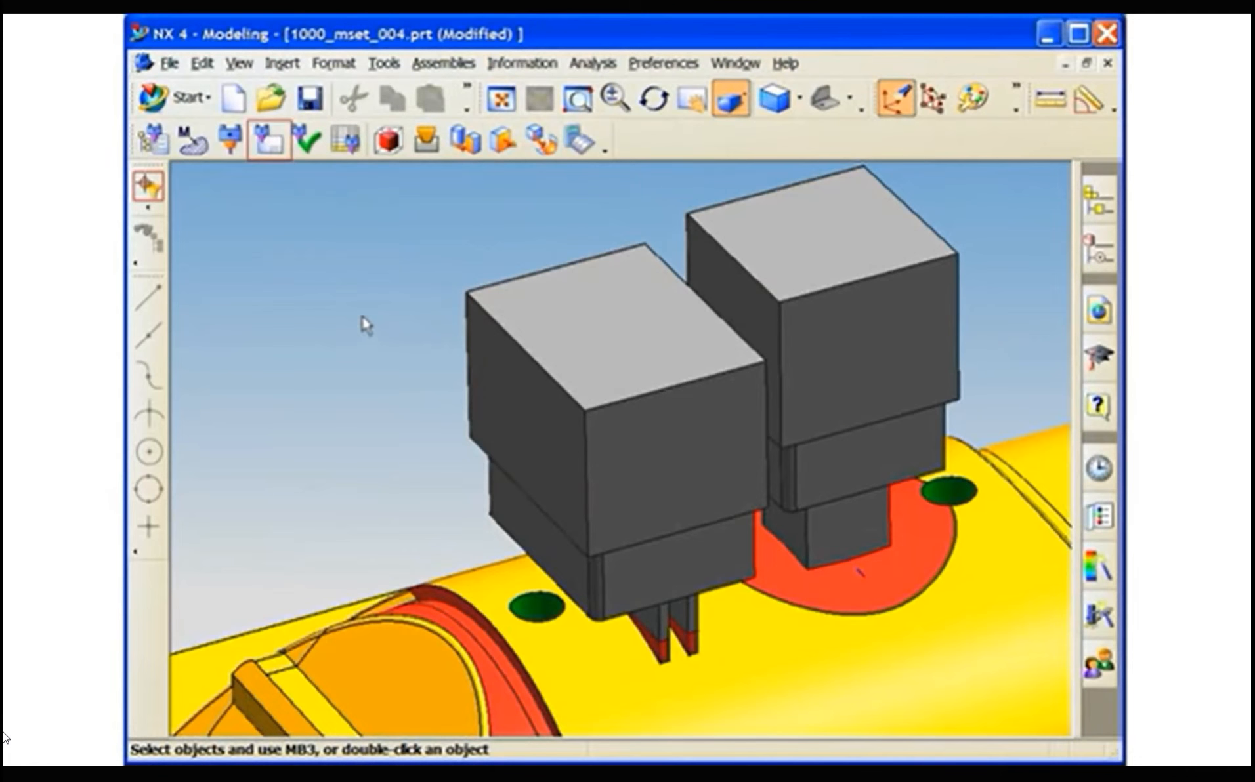
# Step: Run the electrode drawing command on the slot electrode
pyautogui.click(268, 140)
pyautogui.click(606, 285)
pyautogui.click(262, 643)
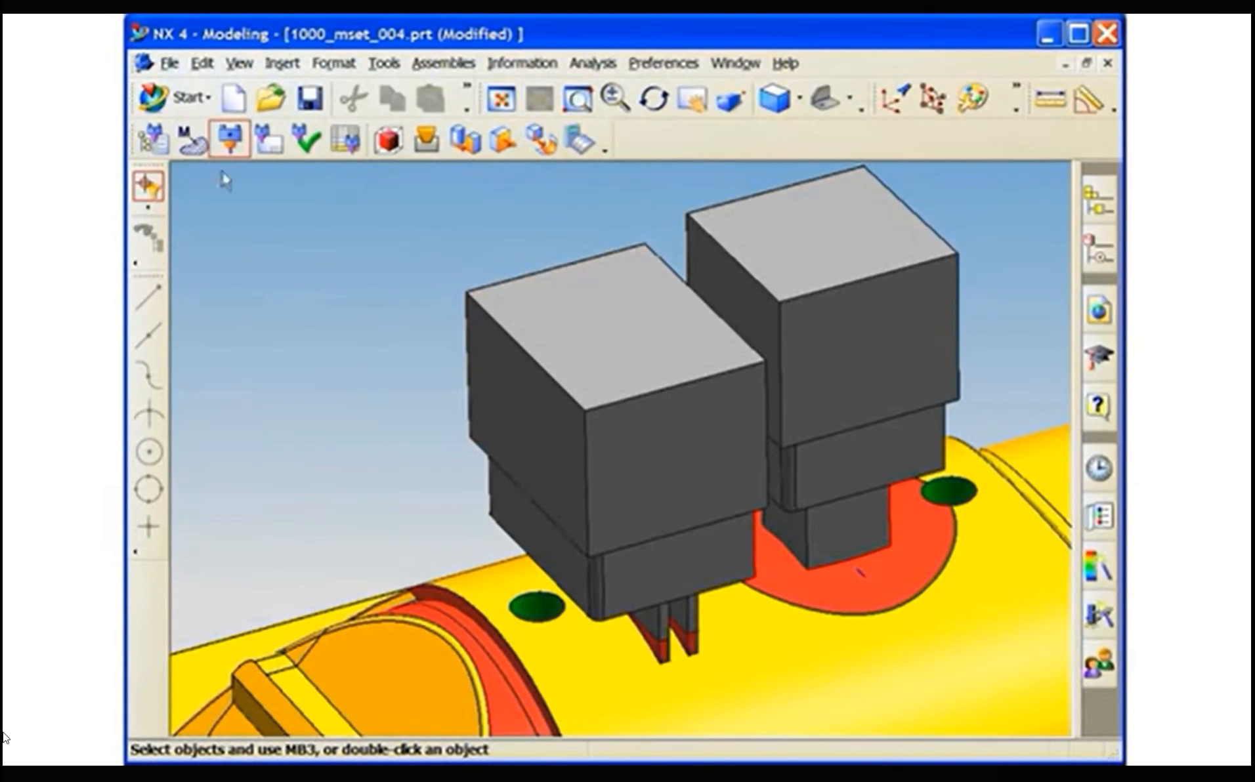
# Step: Add an ER009222 holder to the blank of the slot electrode with Blank Design
pyautogui.click(228, 139)
pyautogui.click(393, 253)
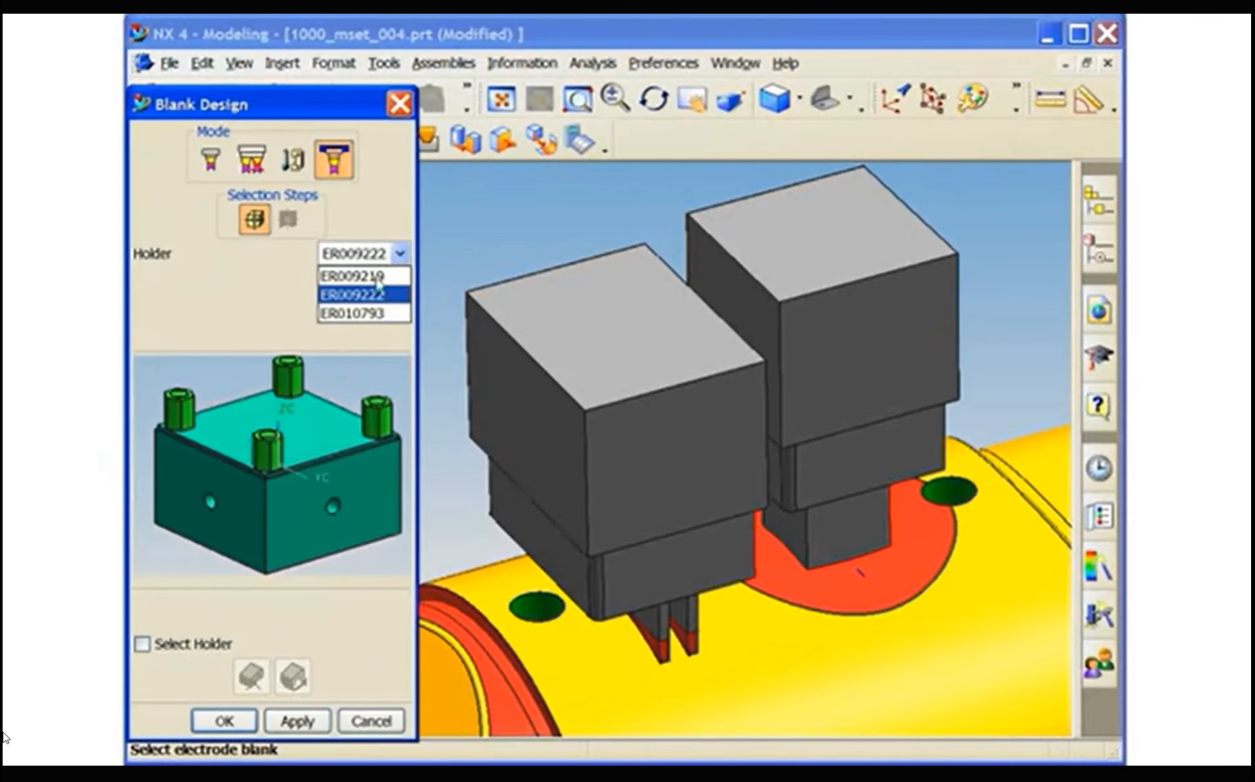
pyautogui.click(372, 295)
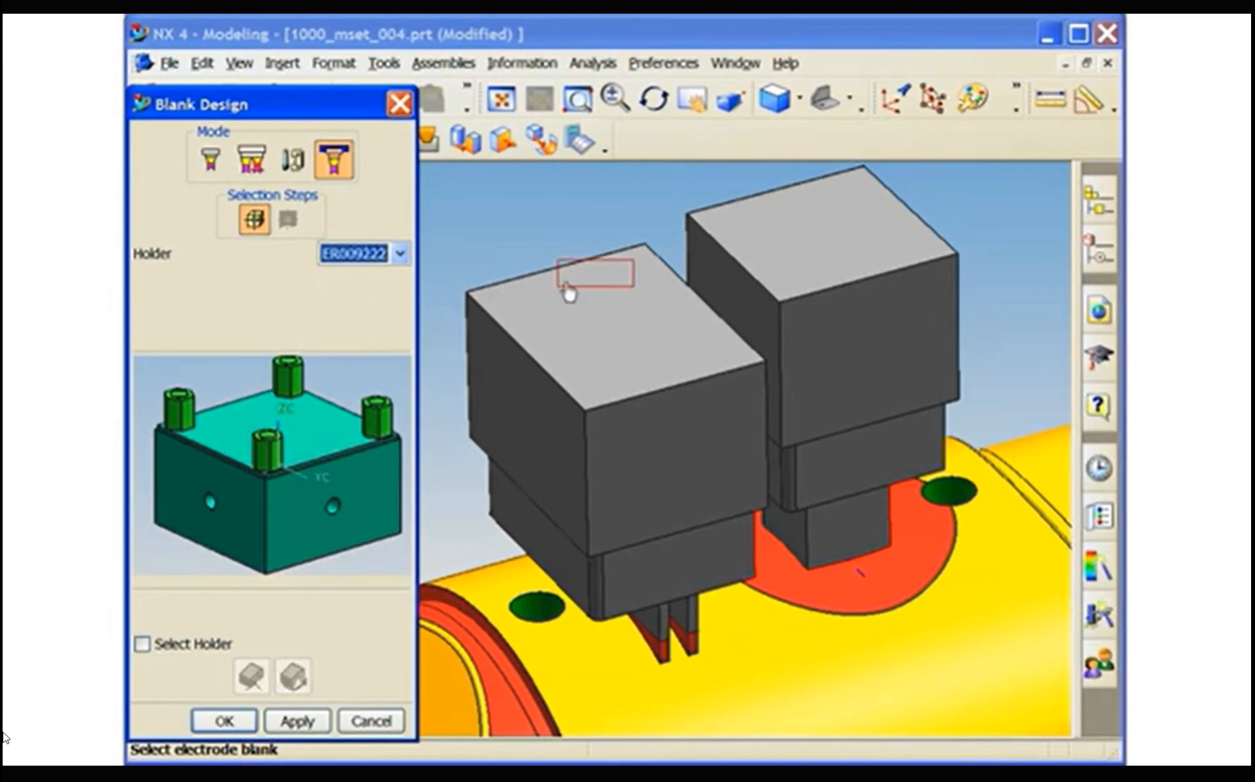
pyautogui.click(586, 287)
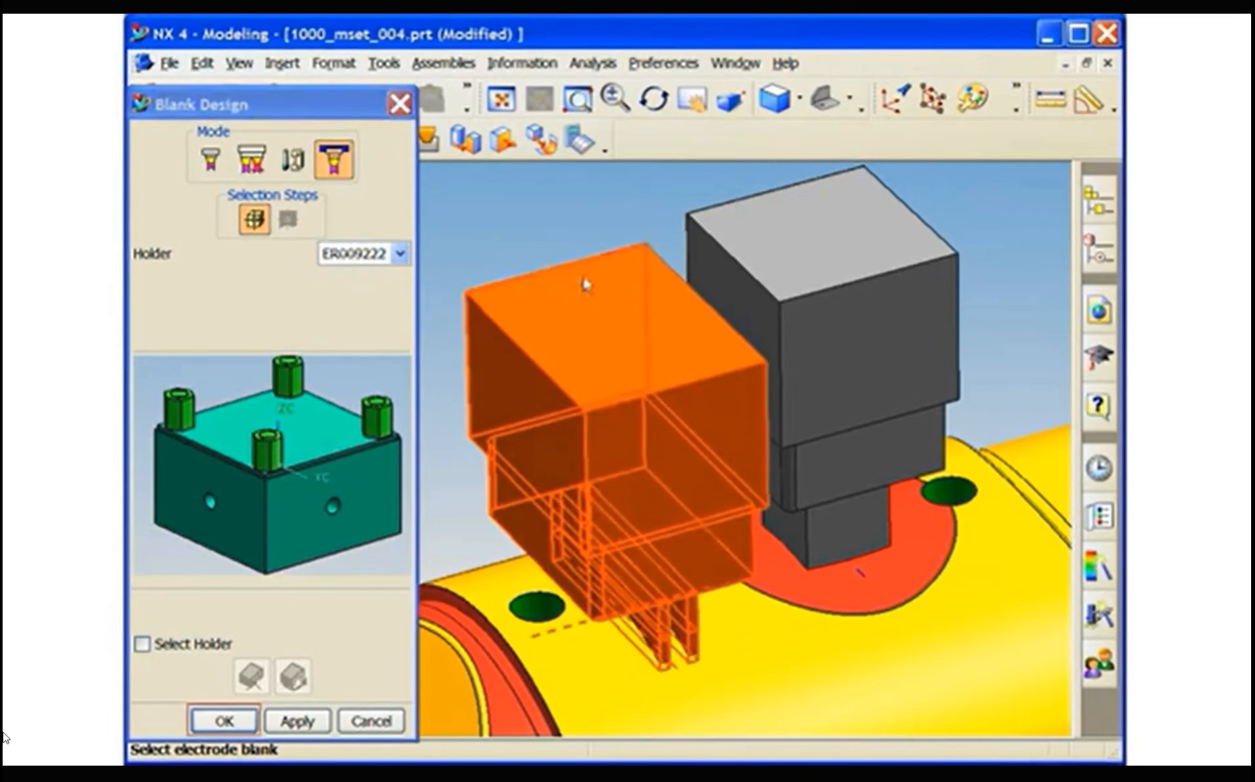
pyautogui.click(221, 722)
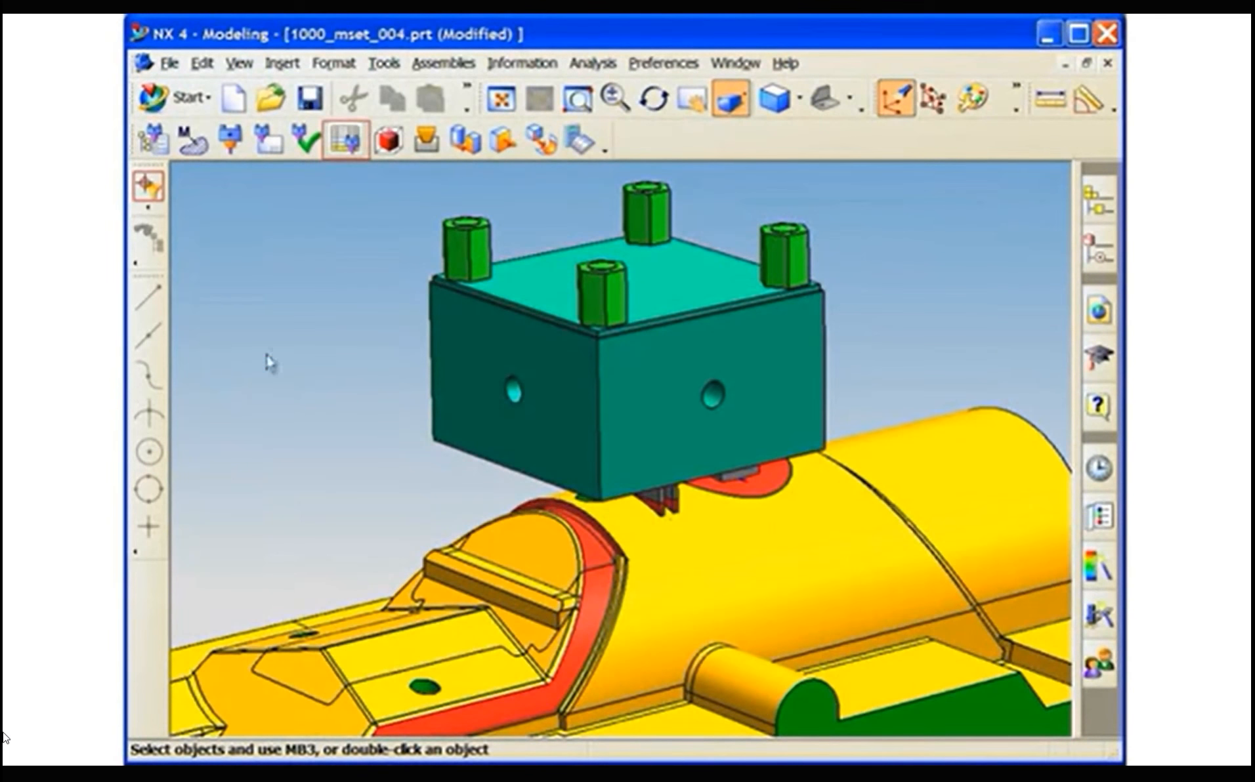
# Step: Open the BOM record list of the electrode blanks
pyautogui.click(349, 141)
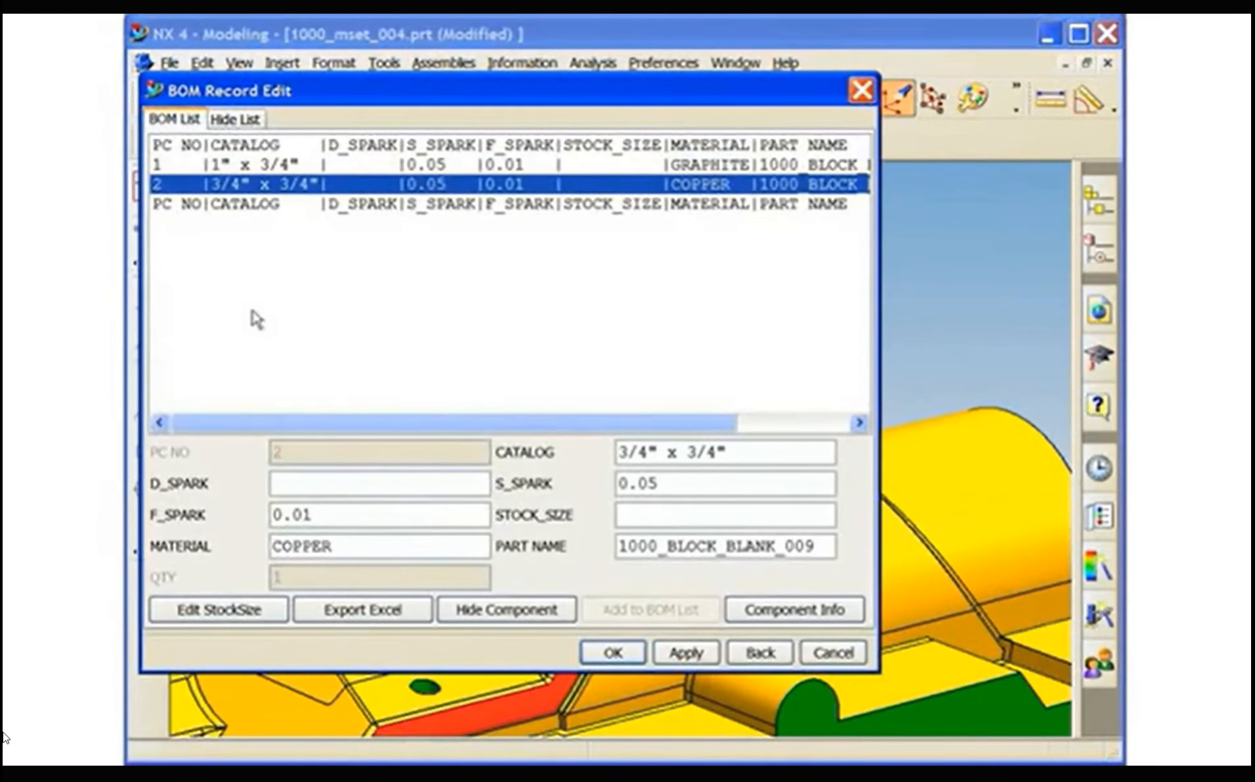